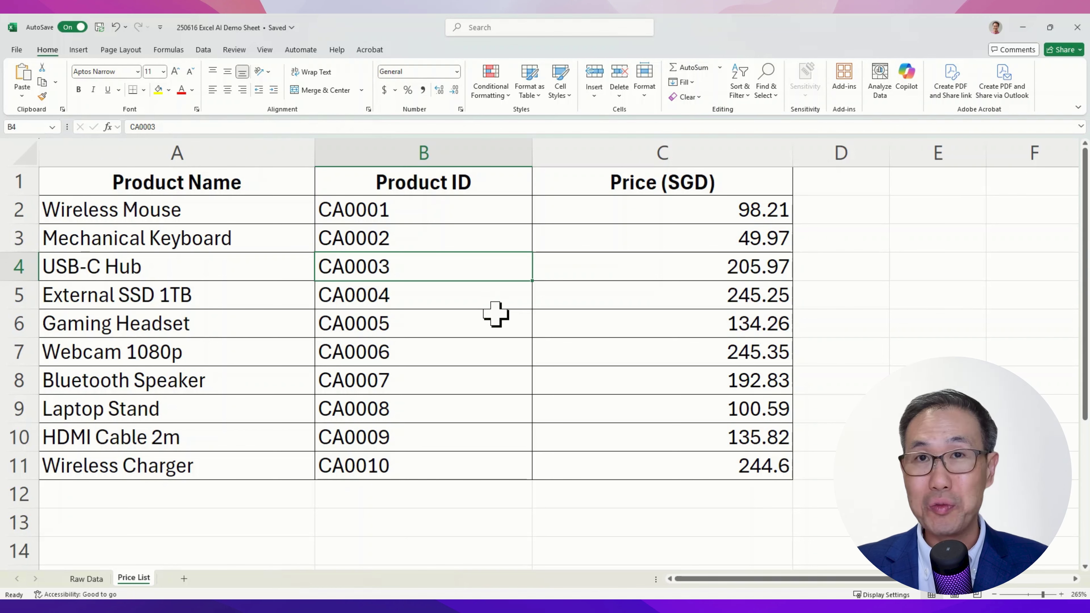
- Switch to the Raw Data sheet and open the Copilot assistant
{"action": "key", "text": "ctrl+Page_Up"}
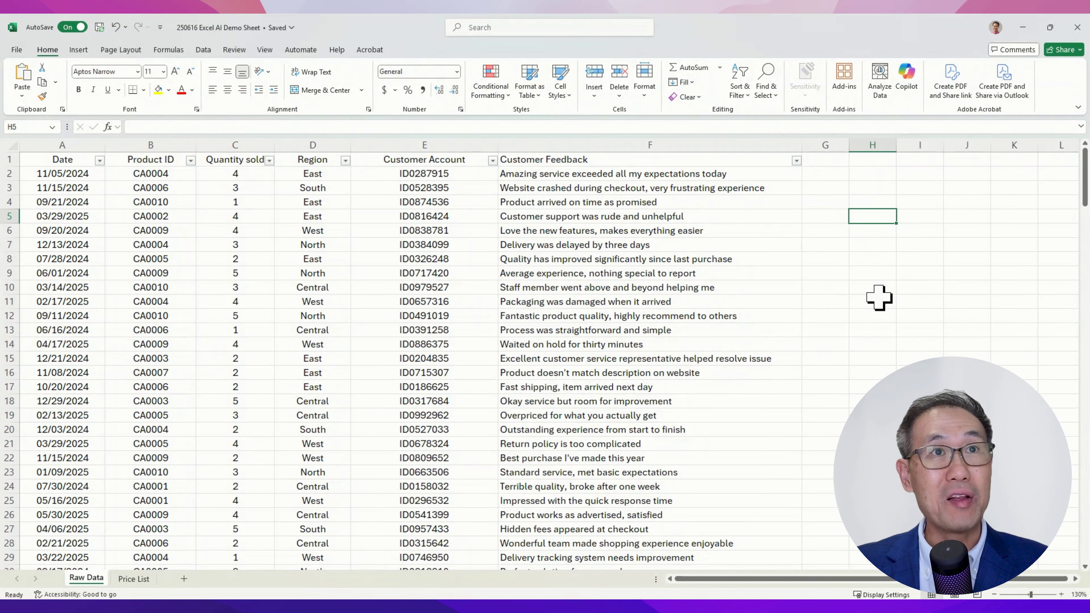
{"action": "left_click", "coordinate": [826, 190]}
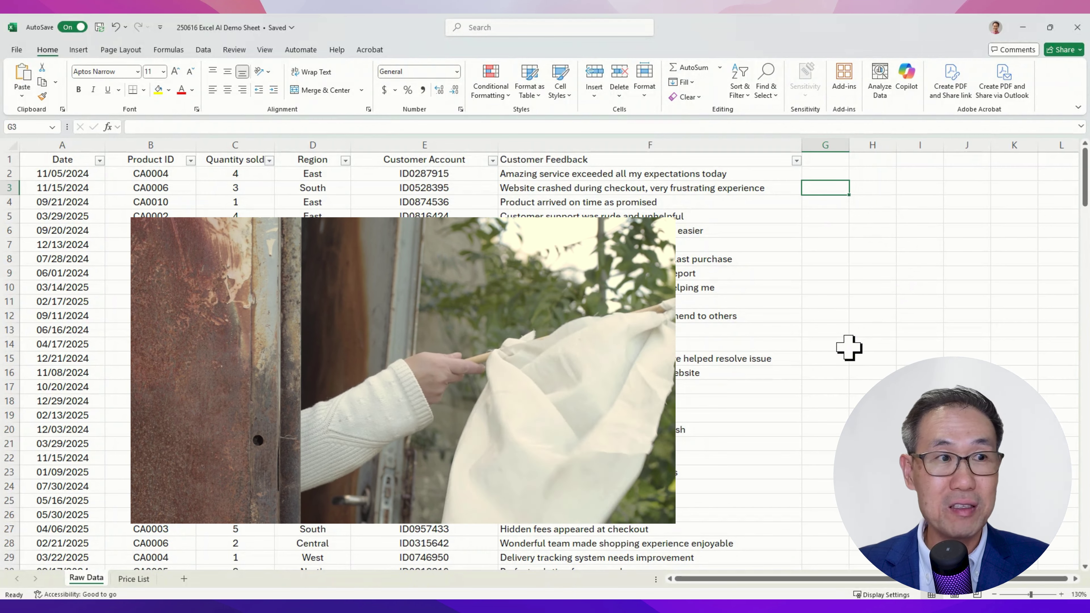
{"action": "left_click", "coordinate": [909, 92]}
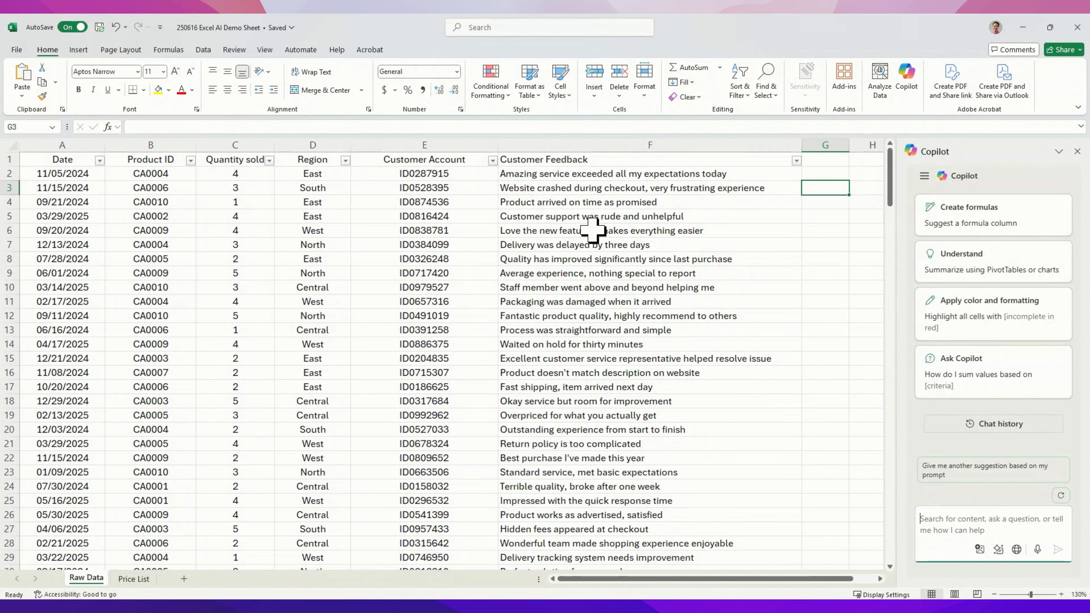
- Narrow the Customer Account and Quantity sold columns to make room for empty columns G, H and I
{"action": "left_click_drag", "start_coordinate": [507, 150], "coordinate": [474, 149]}
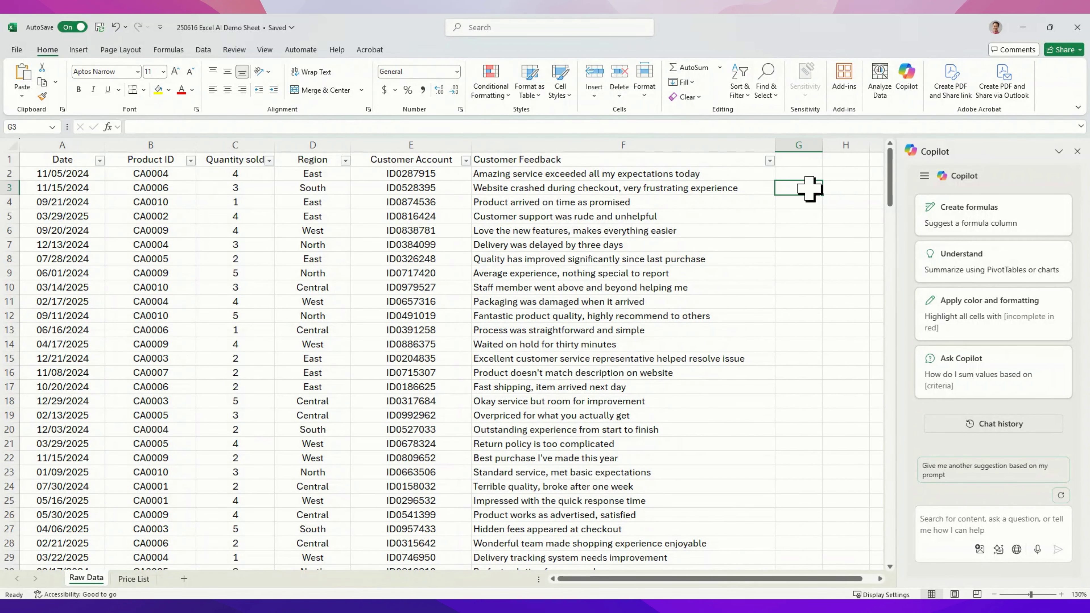
{"action": "left_click_drag", "start_coordinate": [275, 144], "coordinate": [254, 145]}
{"action": "left_click", "coordinate": [776, 179]}
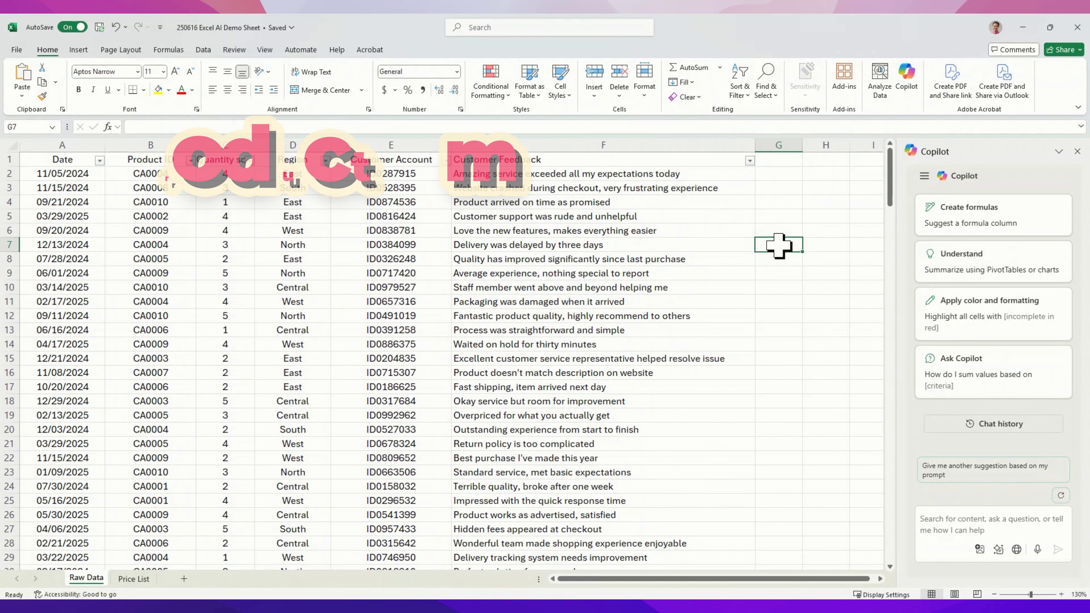
{"action": "left_click", "coordinate": [811, 189]}
{"action": "left_click", "coordinate": [867, 201]}
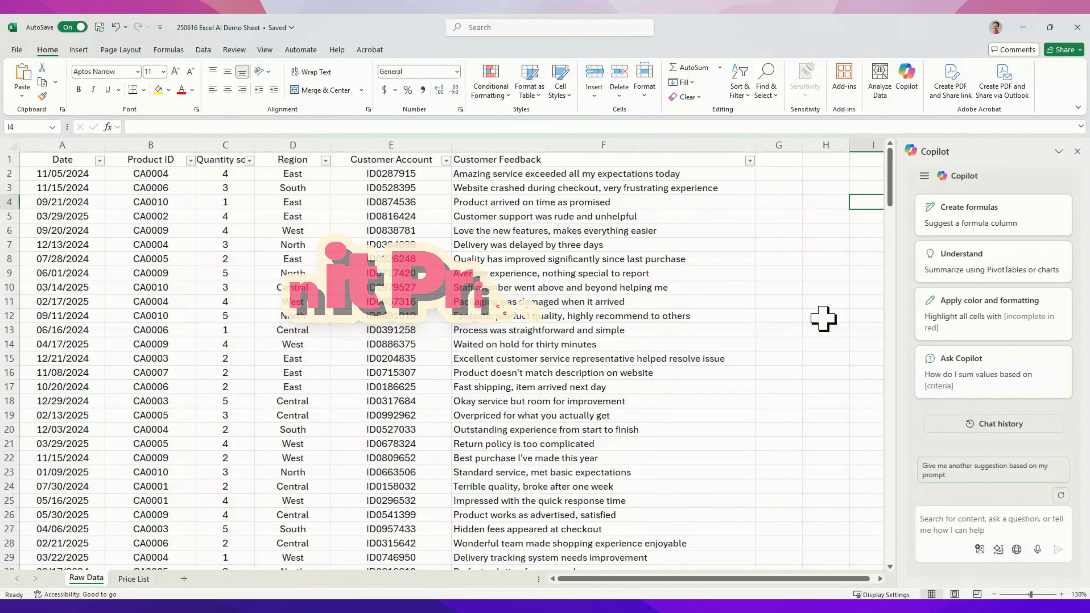
- Ask Copilot to create columns G, H and I with the product name, unit price and total sales
{"action": "left_click", "coordinate": [1057, 535]}
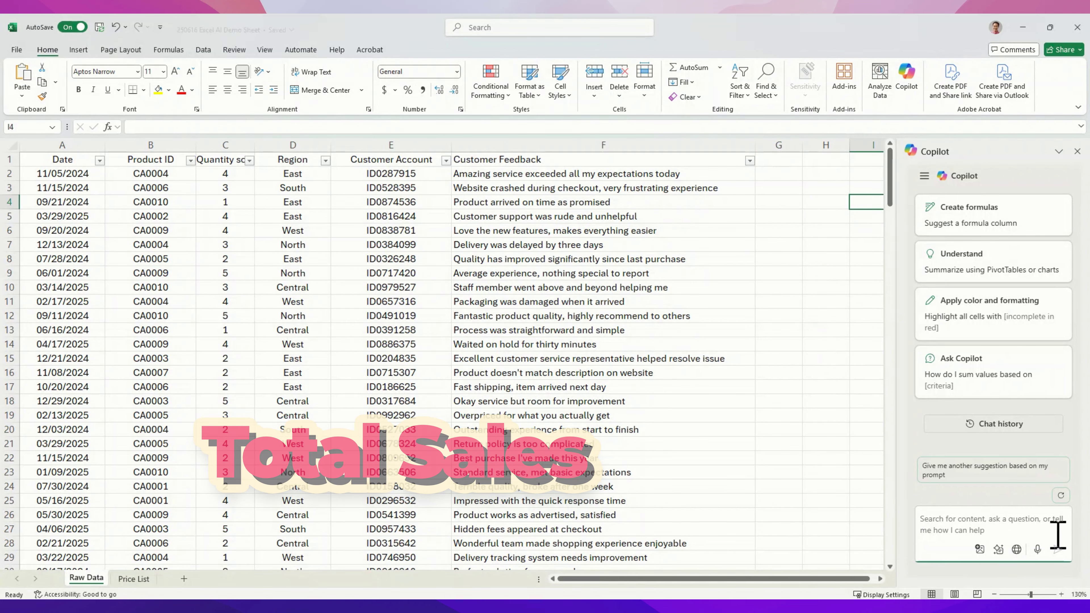
{"action": "type", "text": "Create"}
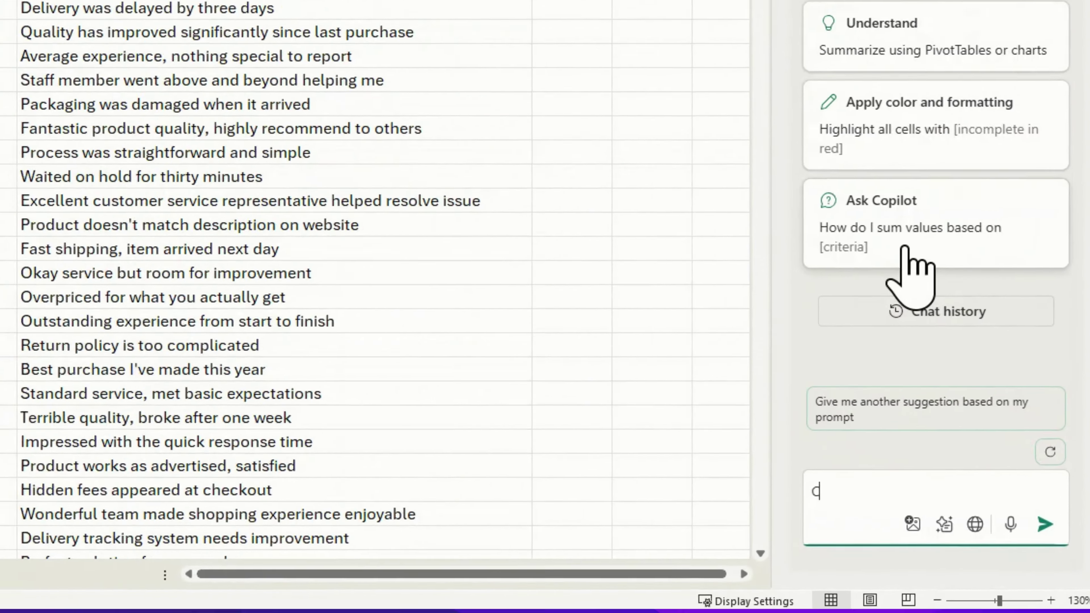
{"action": "type", "text": " col G H I with the prod"}
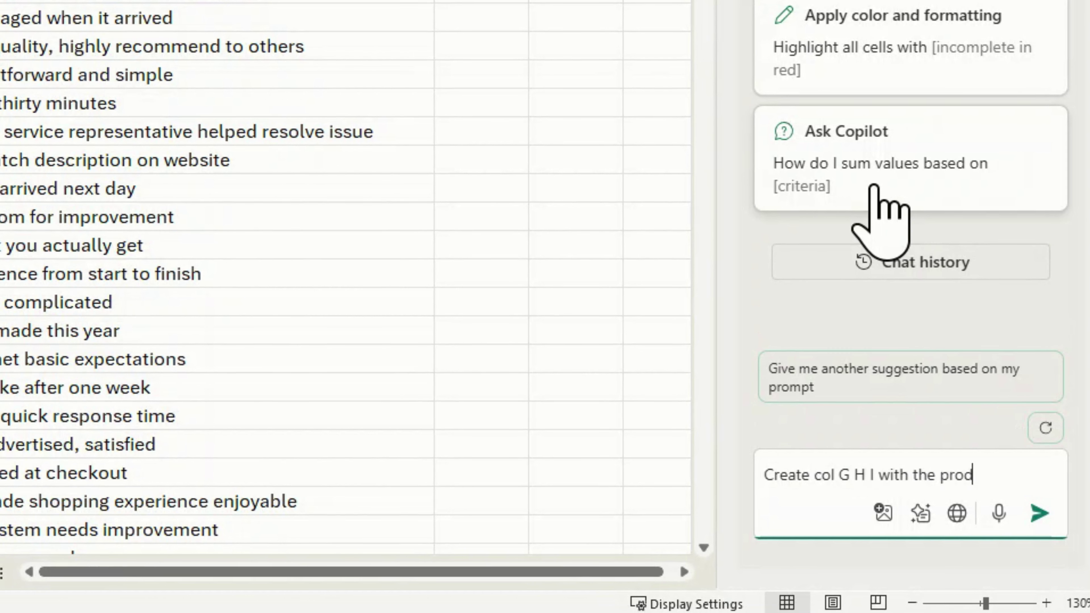
{"action": "type", "text": "uct name, unit price"}
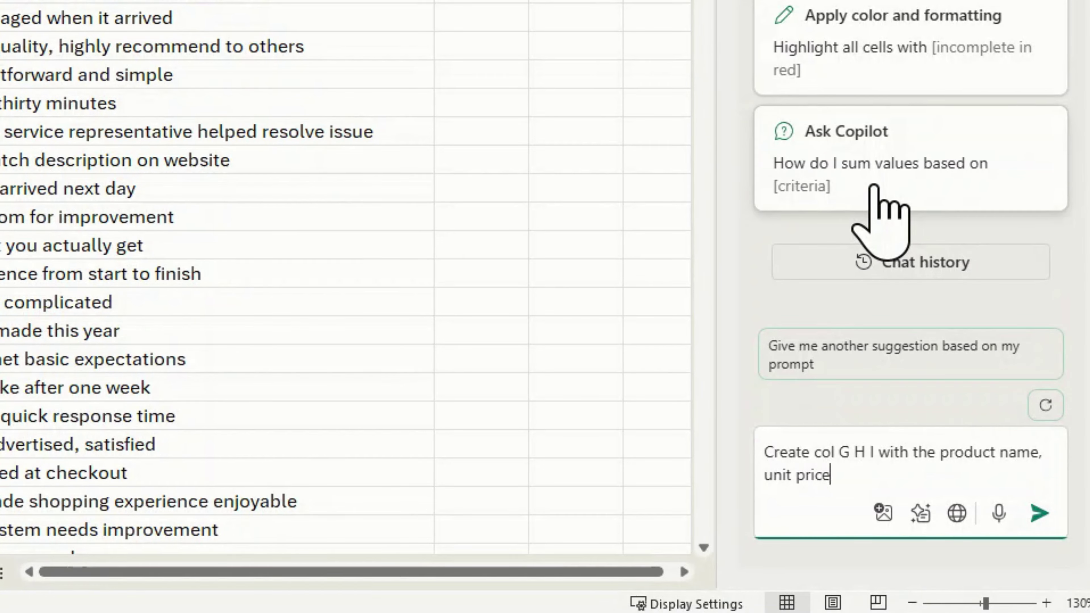
{"action": "type", "text": "les."}
{"action": "key", "text": "Return"}
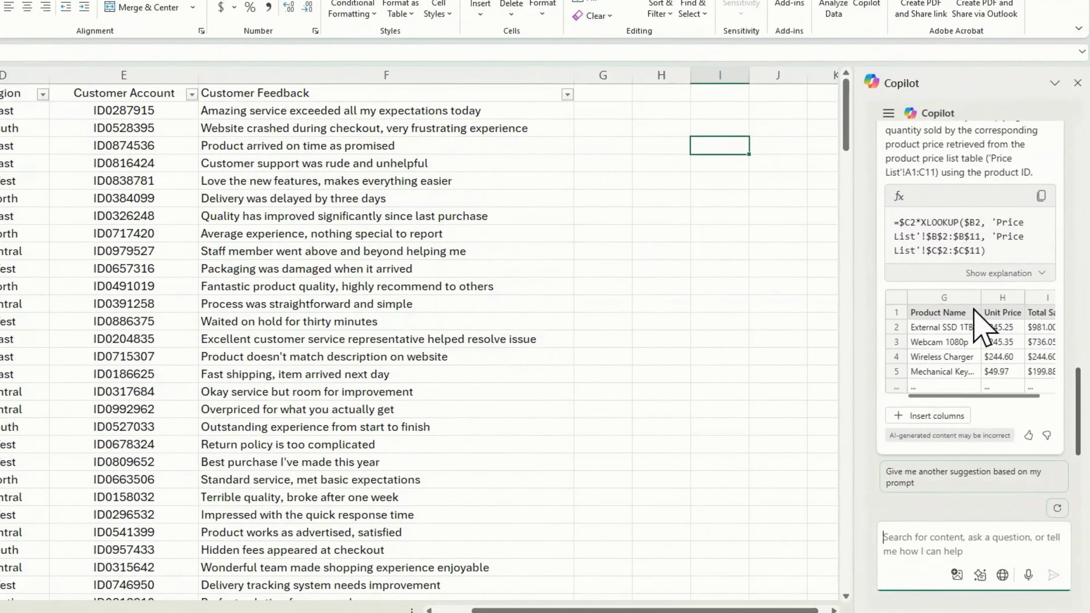
- Review Copilot's suggested formulas in a widened pane and insert the Product Name, Unit Price and Total Sales columns
{"action": "scroll", "coordinate": [987, 343], "scroll_direction": "up", "scroll_amount": 3}
{"action": "scroll", "coordinate": [827, 206], "scroll_direction": "down", "scroll_amount": 10}
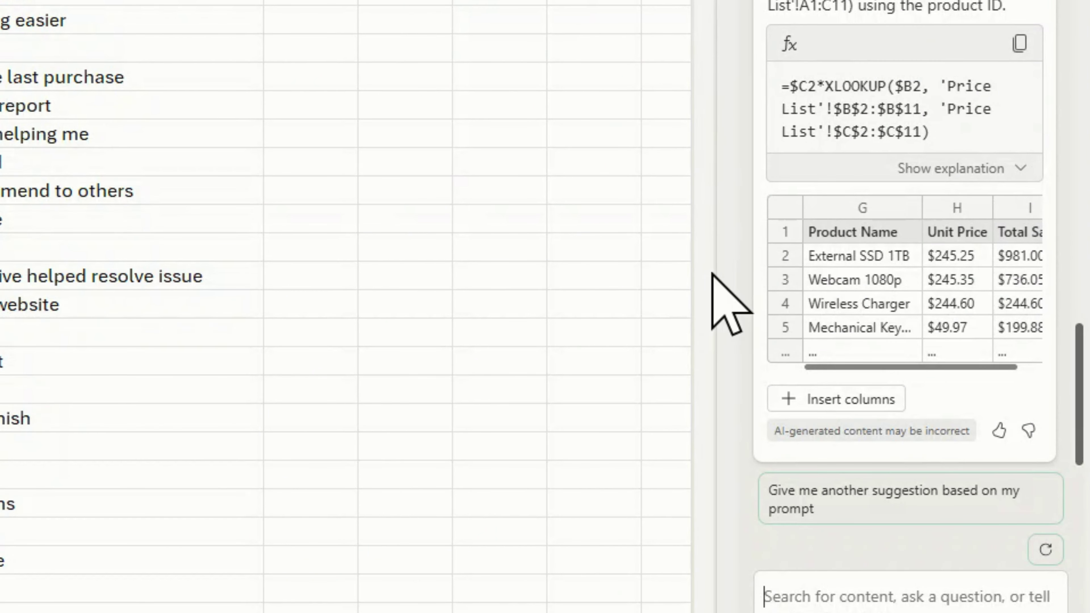
{"action": "left_click_drag", "start_coordinate": [716, 272], "coordinate": [610, 282]}
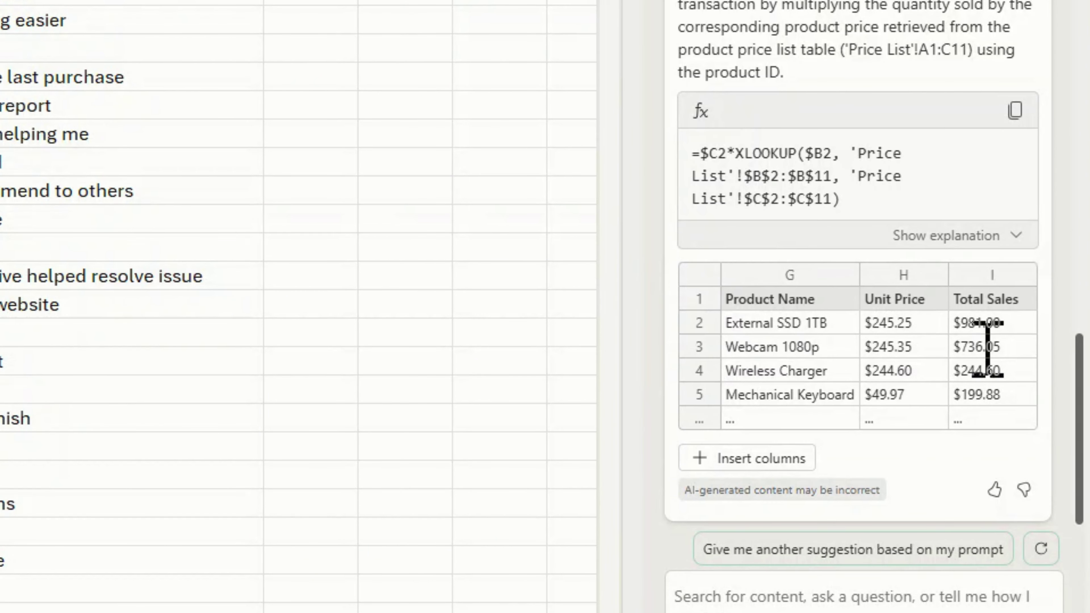
{"action": "left_click", "coordinate": [762, 459]}
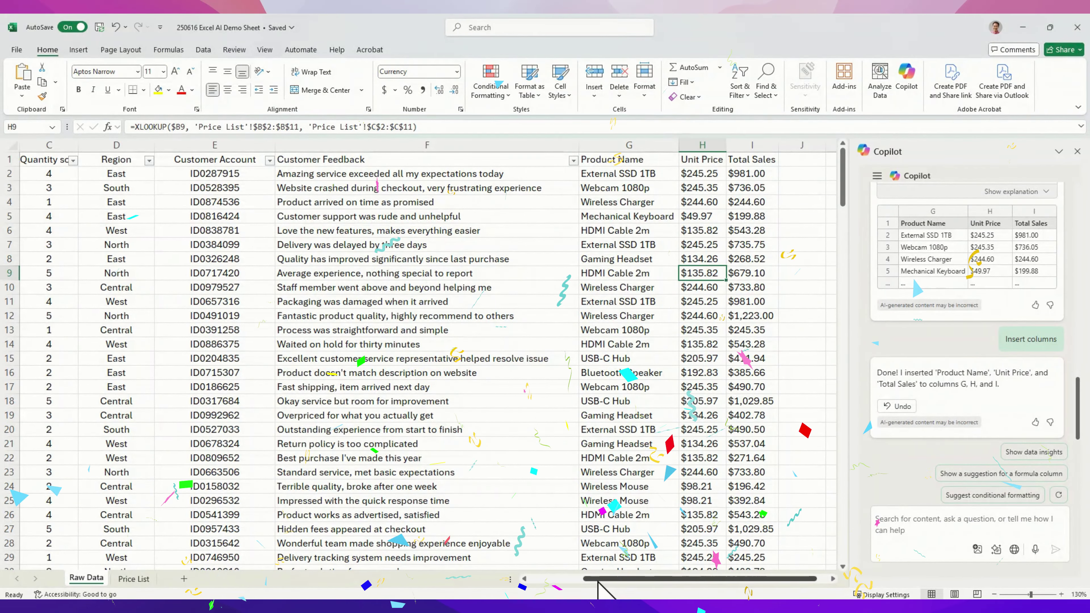
- Check the first row's Product Name and Unit Price lookups against product CA0004 on the Price List sheet
{"action": "mouse_move", "coordinate": [621, 579]}
{"action": "left_mouse_down"}
{"action": "mouse_move", "coordinate": [567, 579]}
{"action": "mouse_move", "coordinate": [637, 590]}
{"action": "left_mouse_up"}
{"action": "left_click", "coordinate": [158, 176]}
{"action": "left_click", "coordinate": [649, 175]}
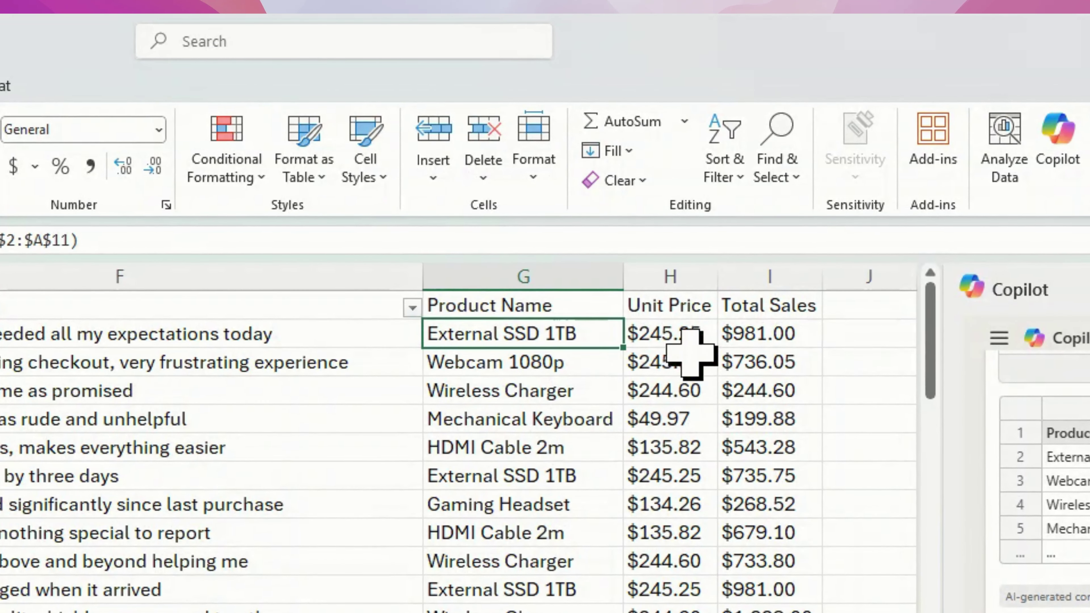
{"action": "left_click", "coordinate": [687, 340]}
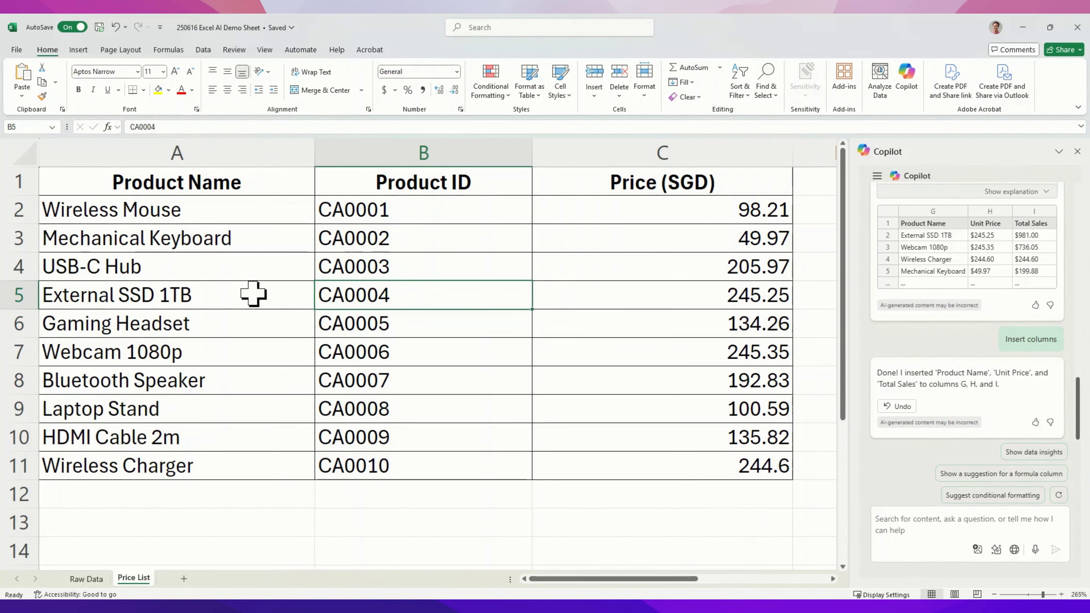
{"action": "left_click", "coordinate": [252, 294]}
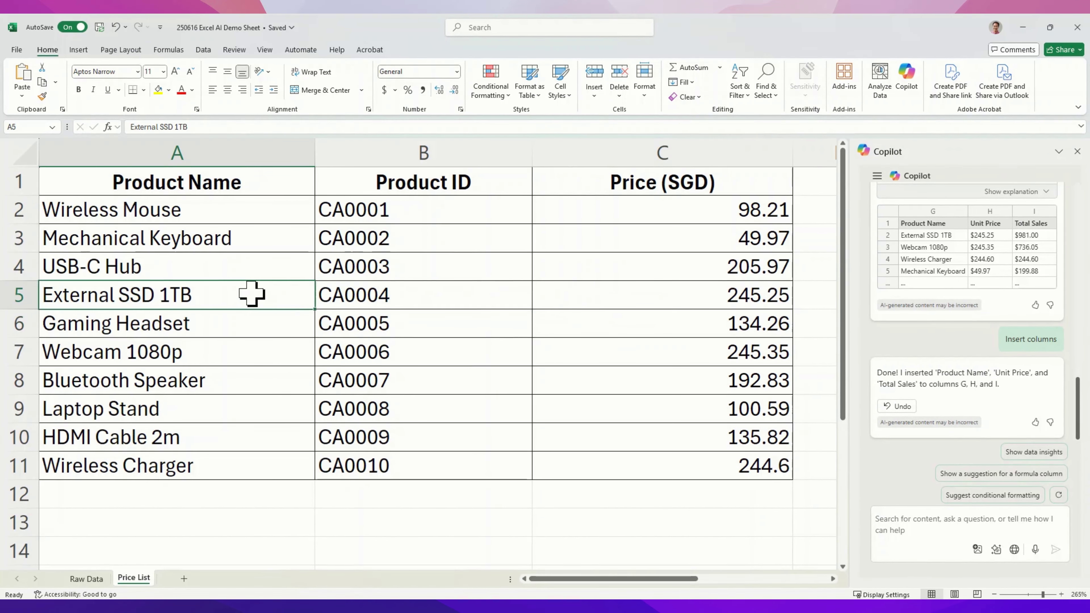
{"action": "left_click", "coordinate": [626, 307]}
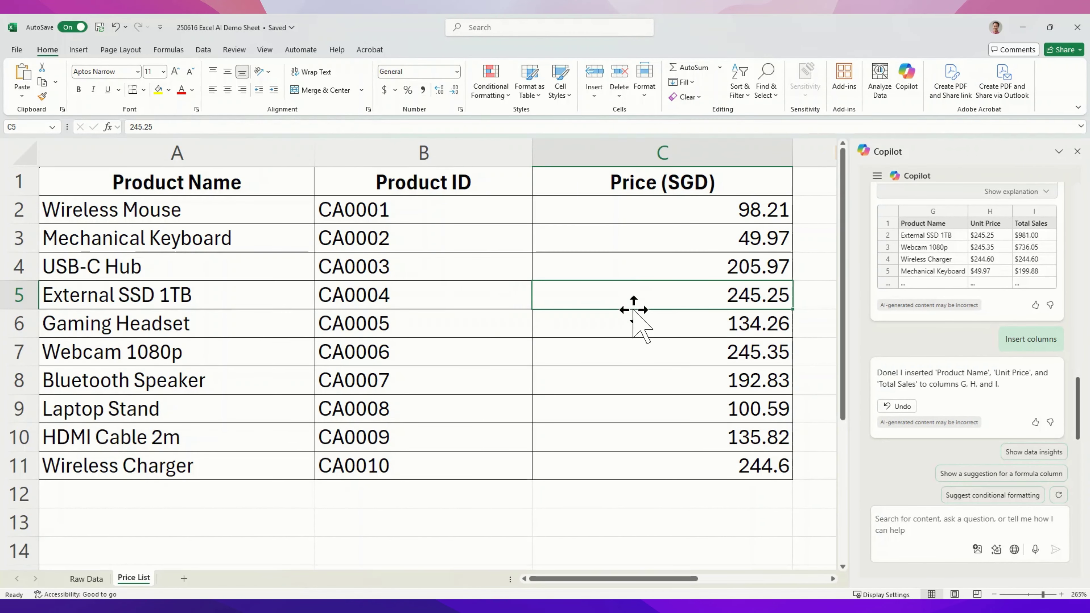
{"action": "left_click", "coordinate": [88, 580]}
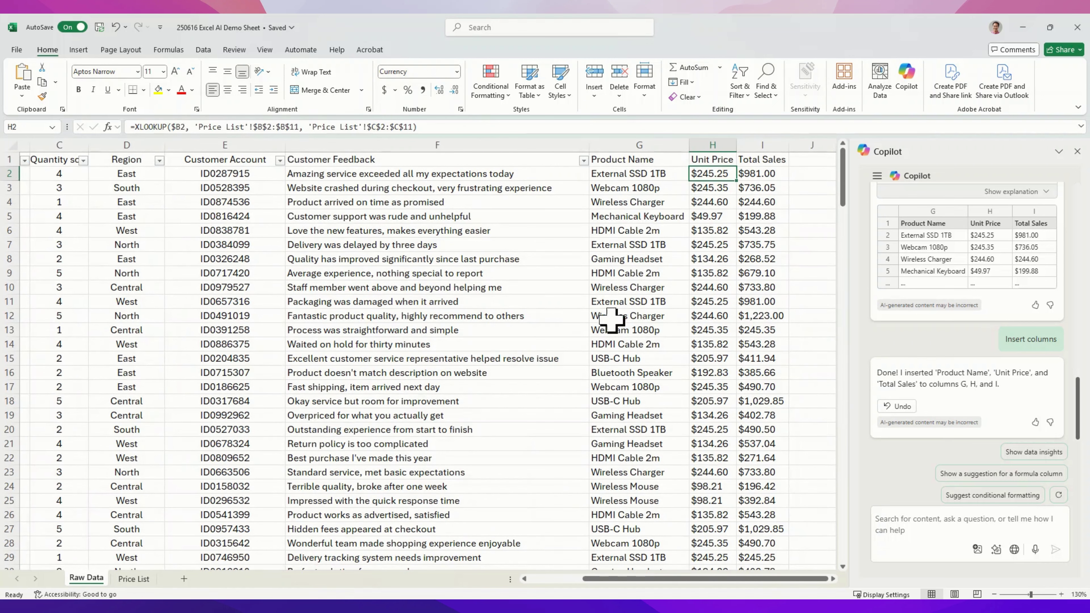
{"action": "left_click", "coordinate": [777, 373]}
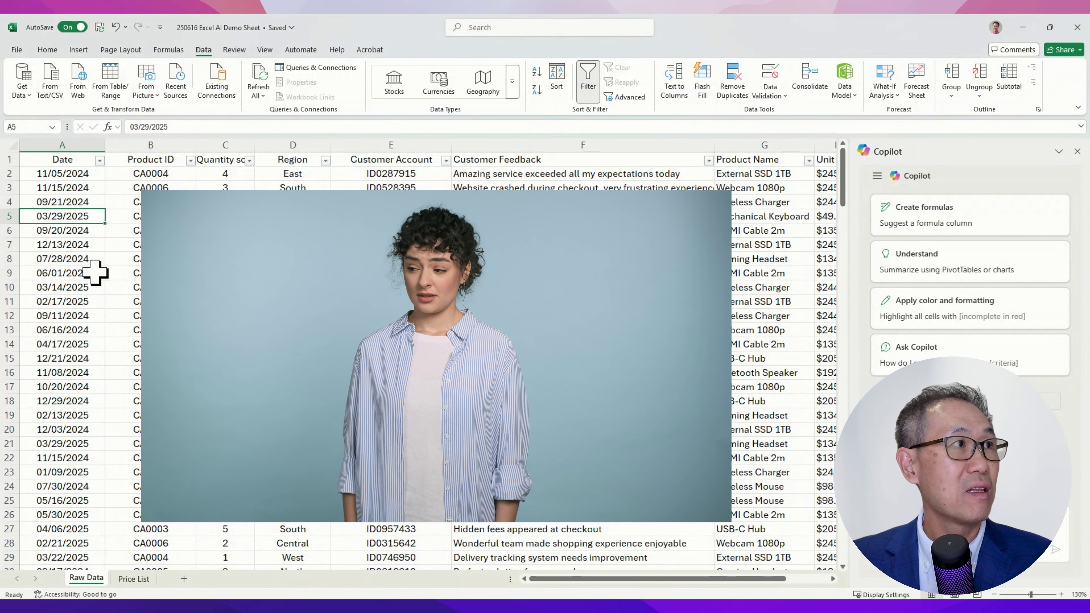
- Try to sort the table by the Date column in descending and ascending order, and examine the date sequence
{"action": "left_click", "coordinate": [98, 300]}
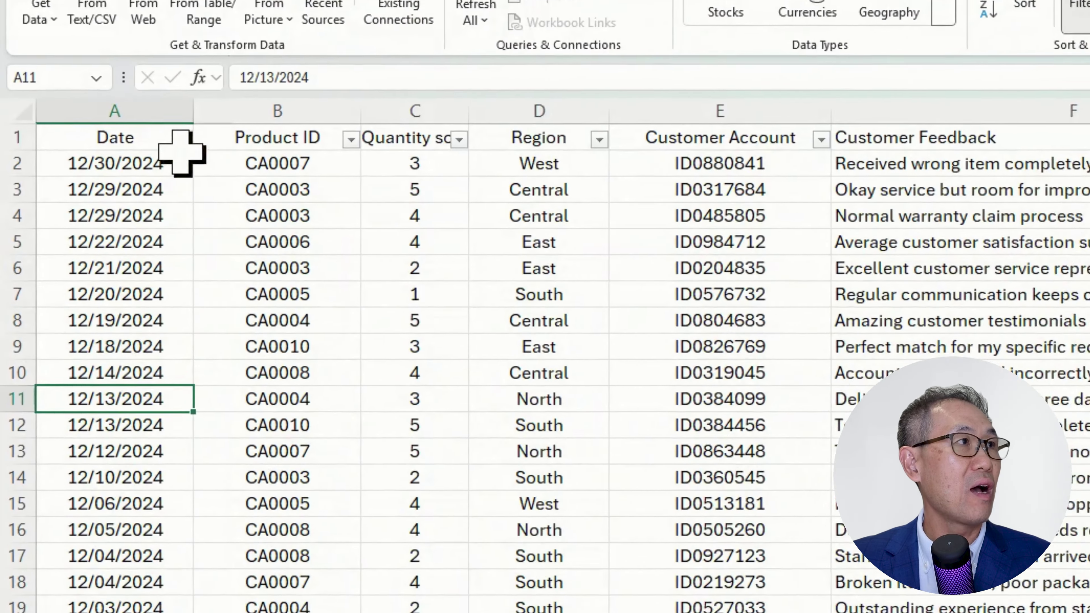
{"action": "left_click", "coordinate": [100, 161]}
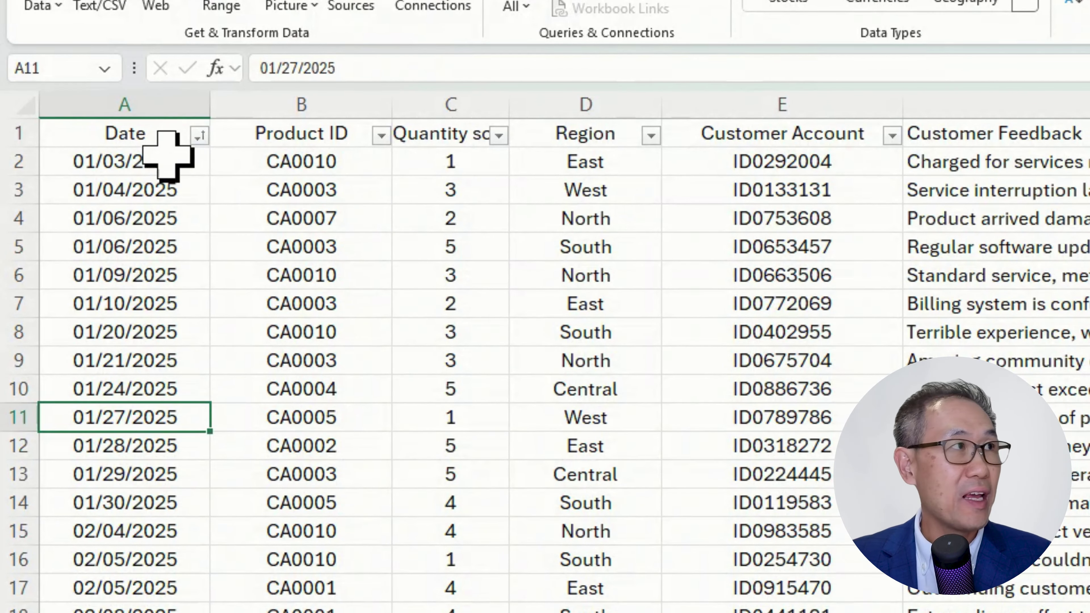
{"action": "scroll", "coordinate": [209, 442], "scroll_direction": "down", "scroll_amount": 1}
{"action": "scroll", "coordinate": [206, 441], "scroll_direction": "down", "scroll_amount": 8}
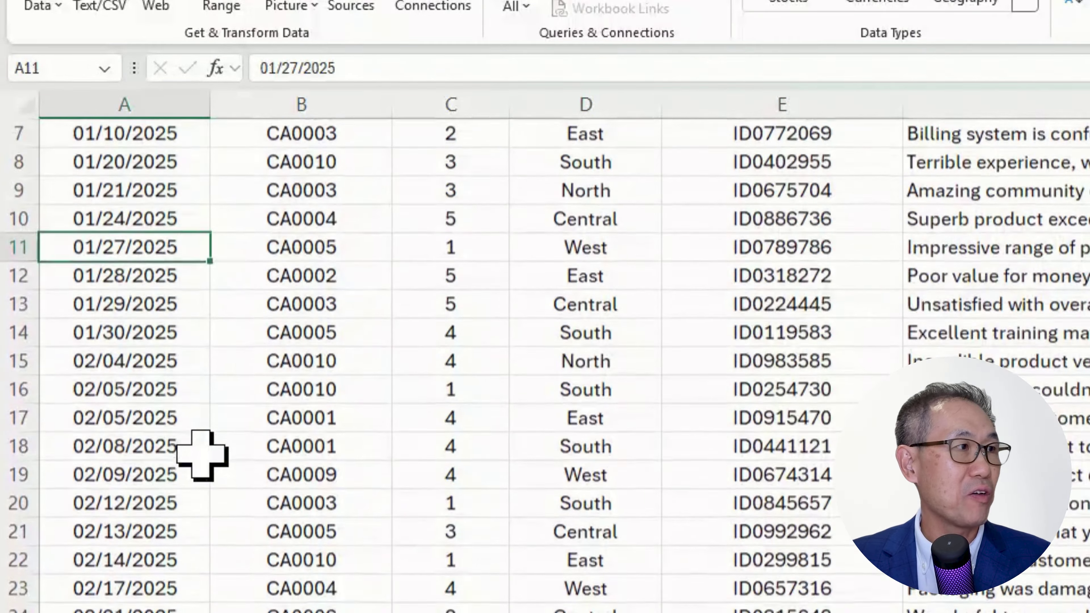
{"action": "scroll", "coordinate": [201, 459], "scroll_direction": "up", "scroll_amount": 1}
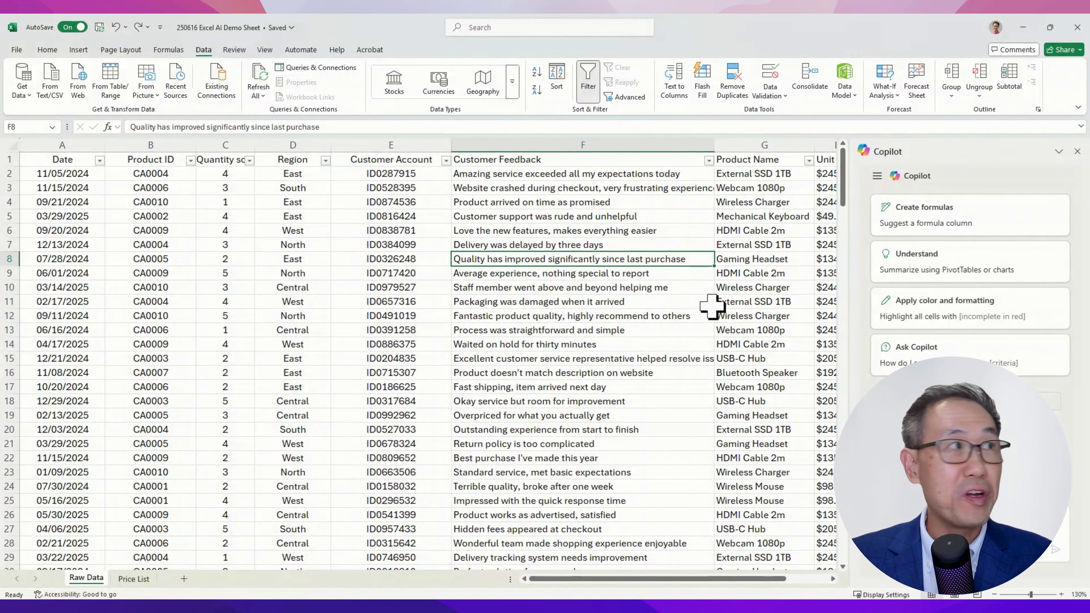
{"action": "left_click", "coordinate": [96, 301]}
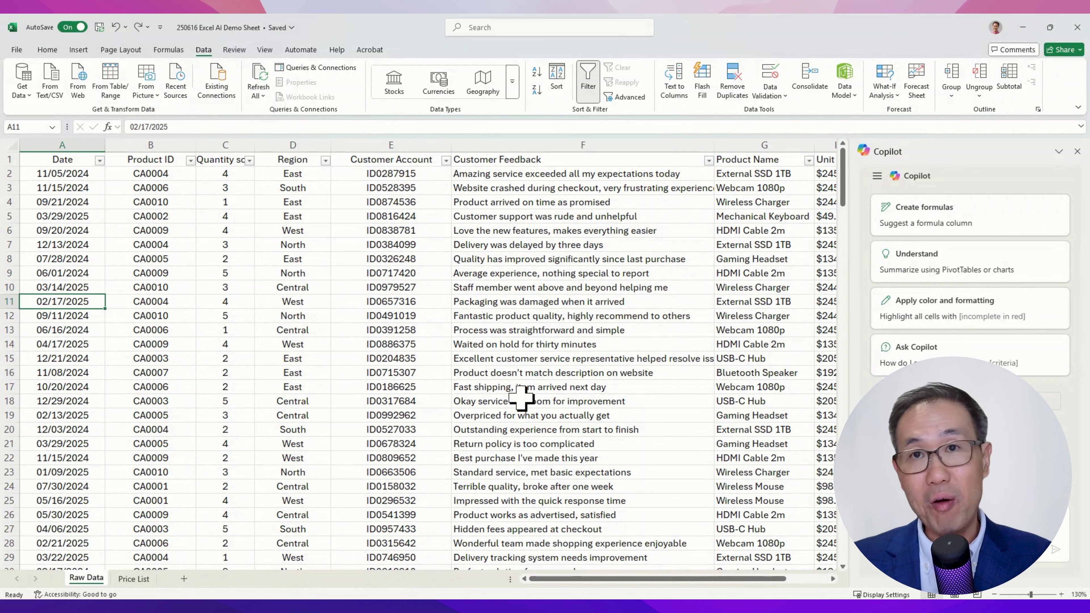
{"action": "key", "text": "Right"}
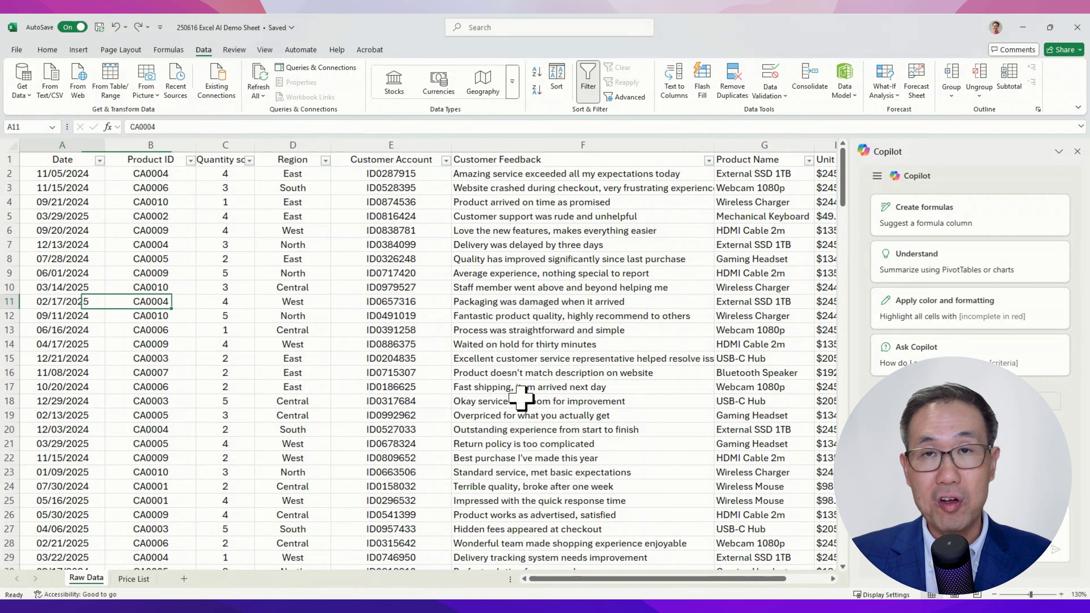
{"action": "left_click", "coordinate": [765, 429]}
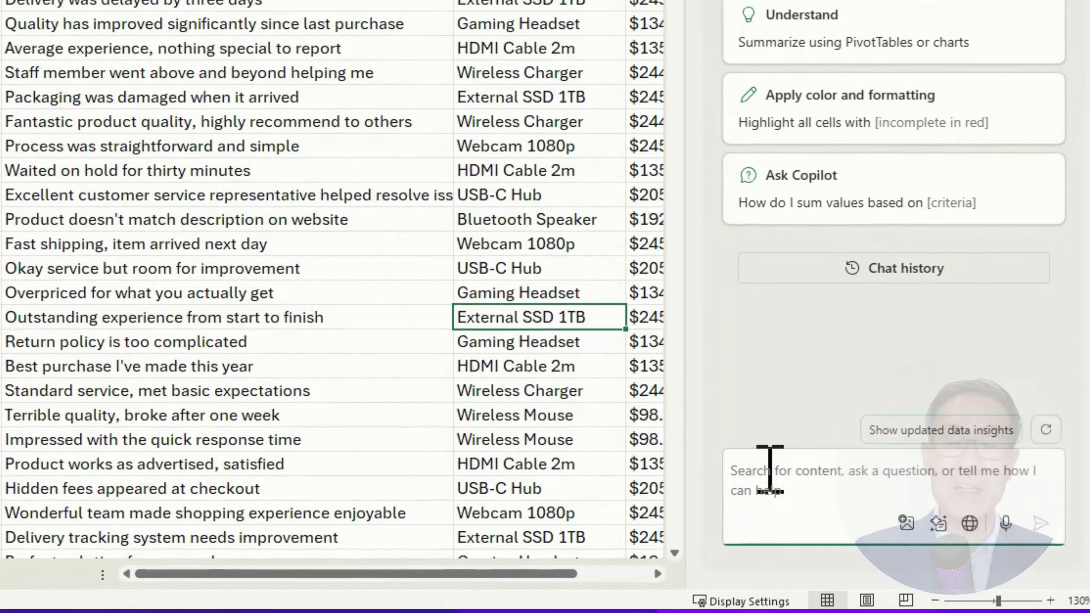
- Ask Copilot to "Create one column to show day month year which is sortable" and insert the suggested Sortable Date column
{"action": "left_click", "coordinate": [900, 519]}
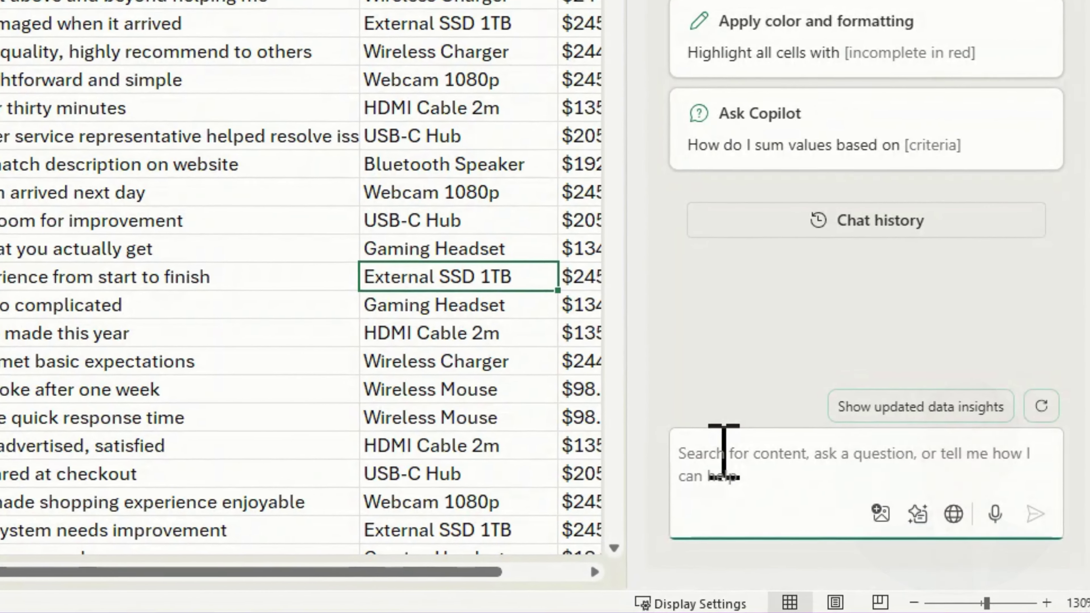
{"action": "type", "text": "Cr"}
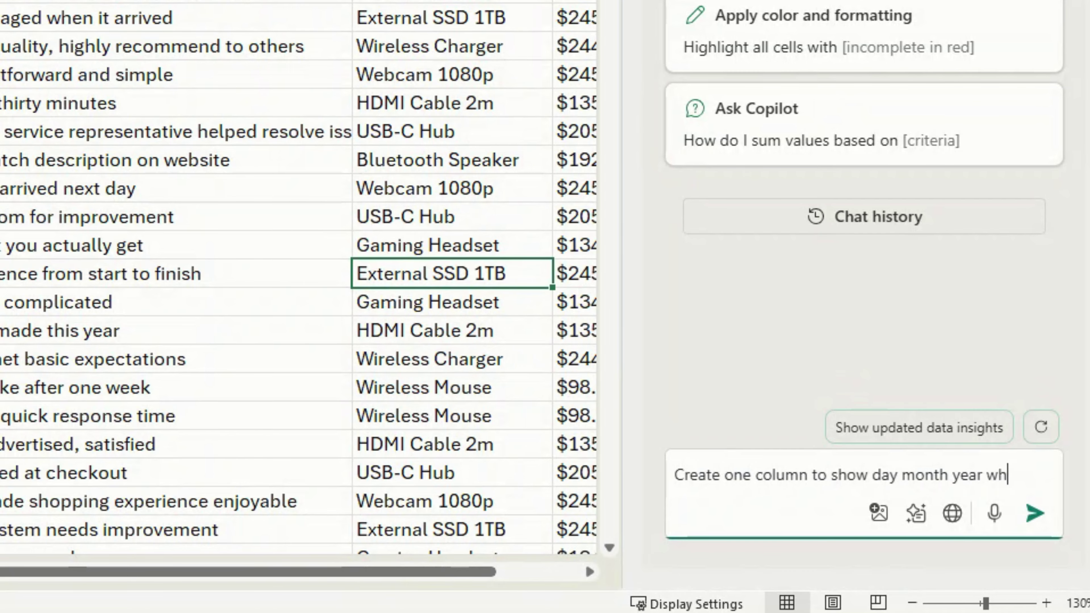
{"action": "type", "text": "is sortable"}
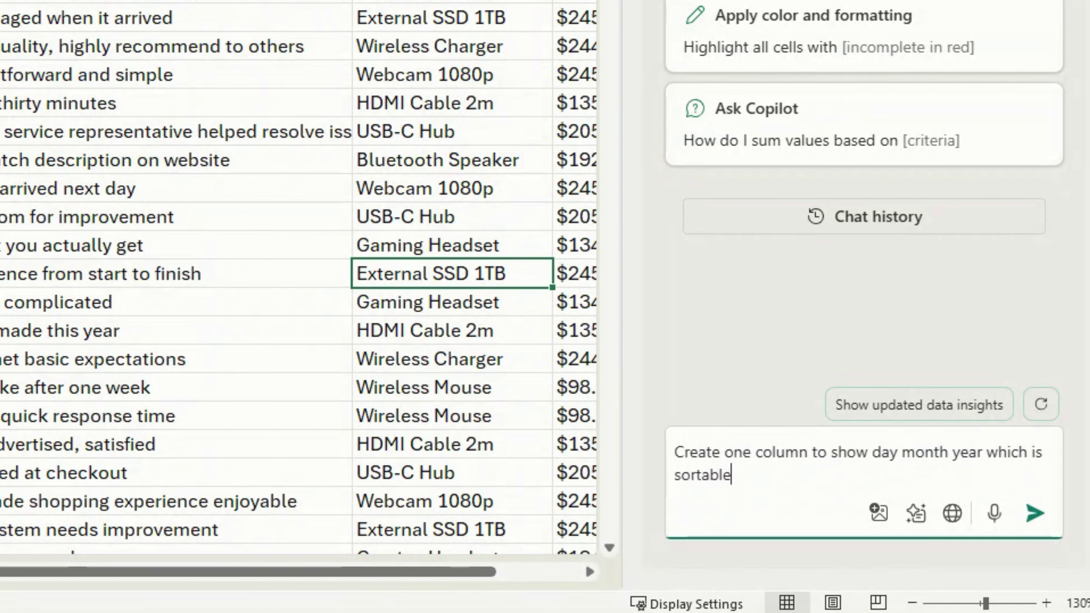
{"action": "key", "text": "Return"}
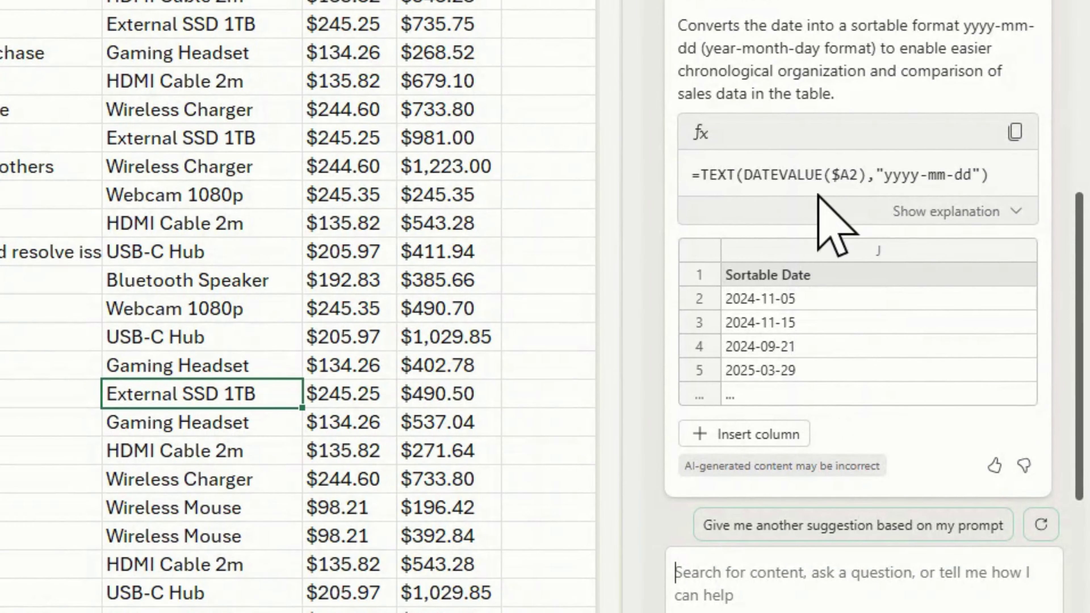
{"action": "left_click", "coordinate": [749, 435]}
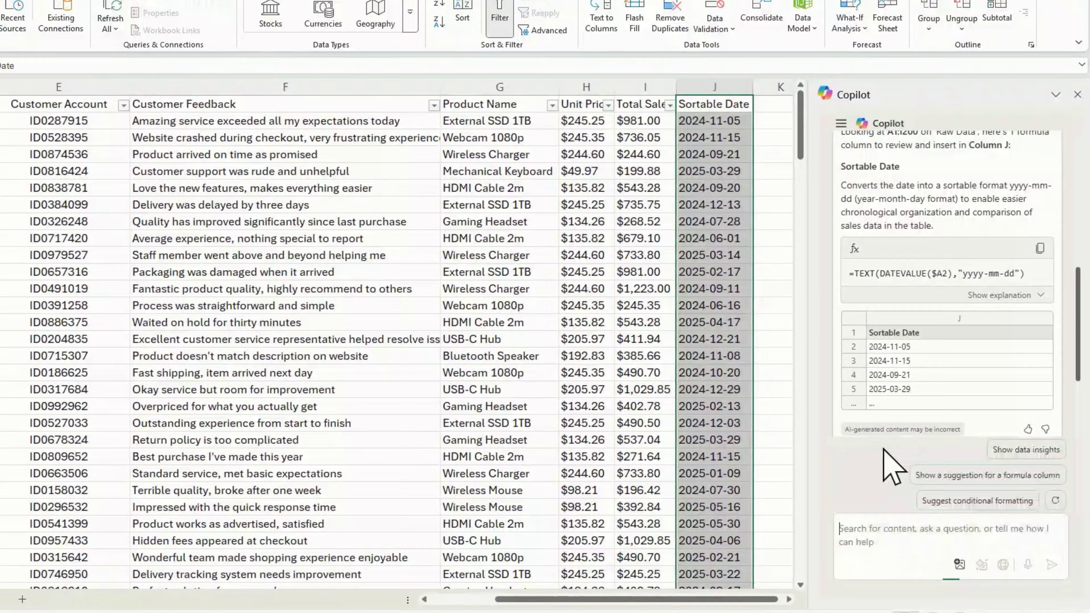
- Extend the header-row filter to include Sortable Date and sort the table by that column in descending order
{"action": "left_click_drag", "start_coordinate": [770, 160], "coordinate": [15, 160]}
{"action": "left_click", "coordinate": [770, 174]}
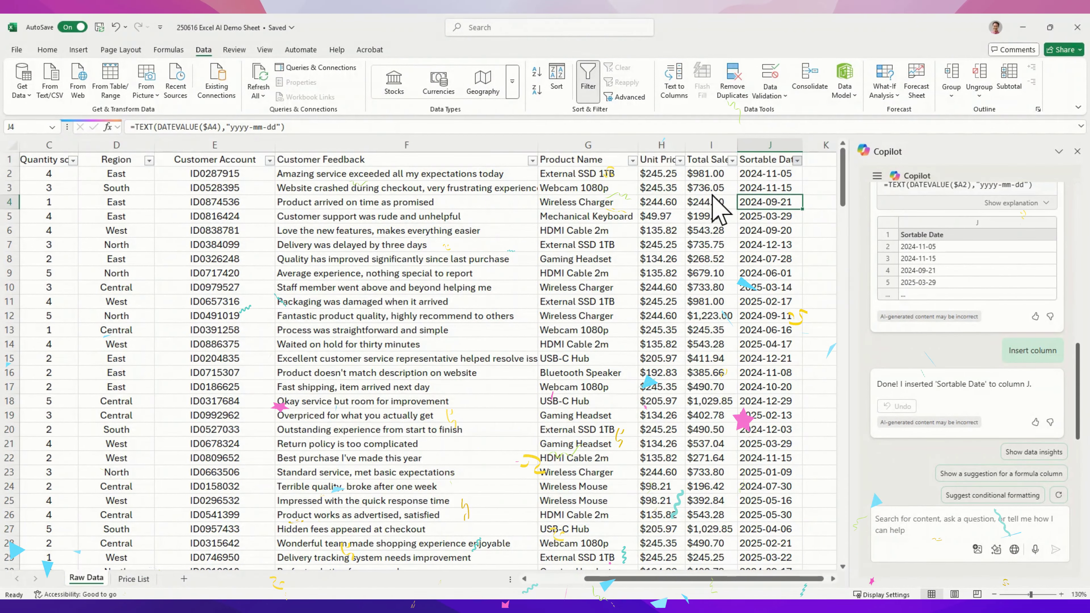
{"action": "key", "text": "alt+a"}
{"action": "key", "text": "s"}
{"action": "key", "text": "d"}
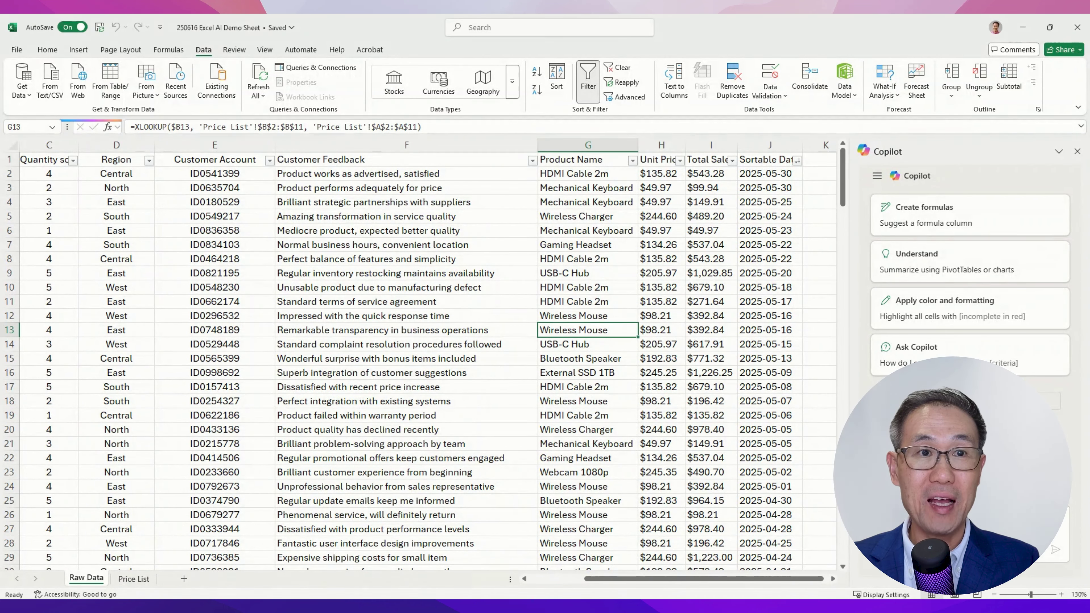
- Ask Copilot to "Show data insights by product", add all insights to the grid and look over the PivotTable sources for the charts
{"action": "type", "text": "Show data insights by product"}
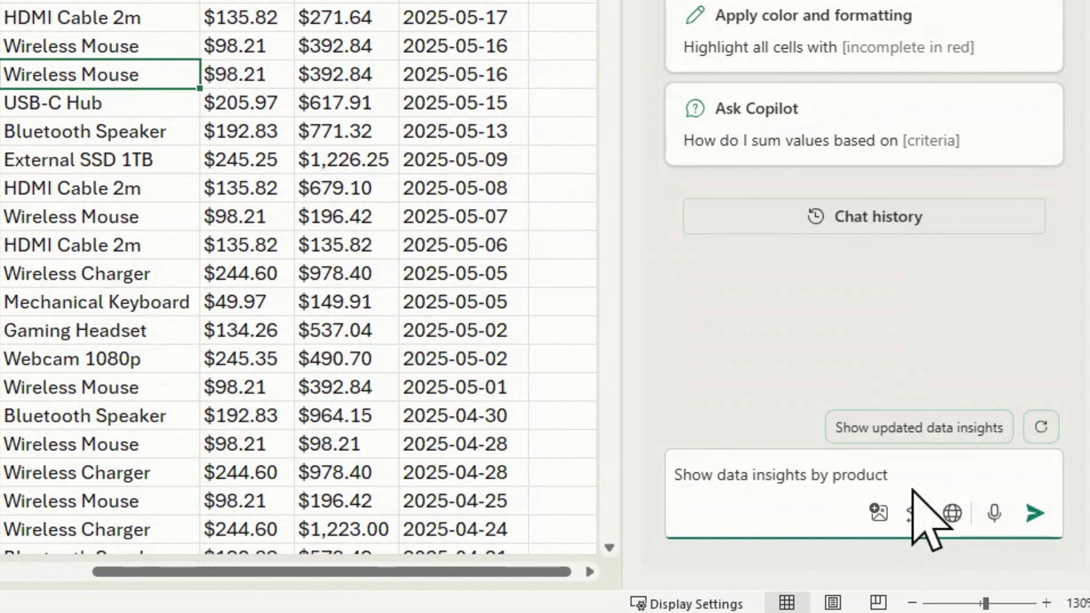
{"action": "key", "text": "Return"}
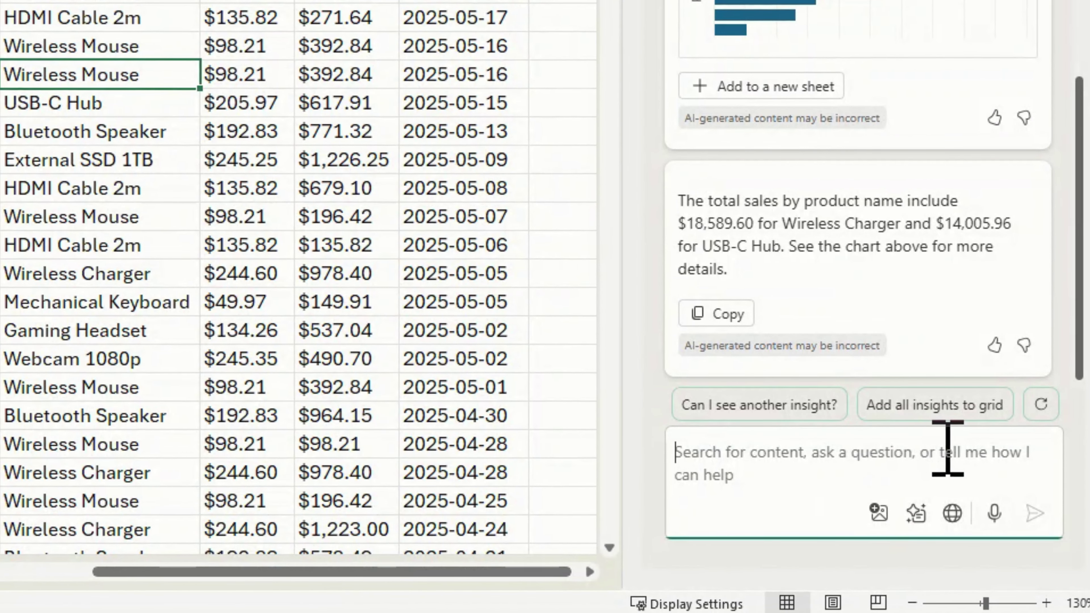
{"action": "left_click", "coordinate": [949, 404]}
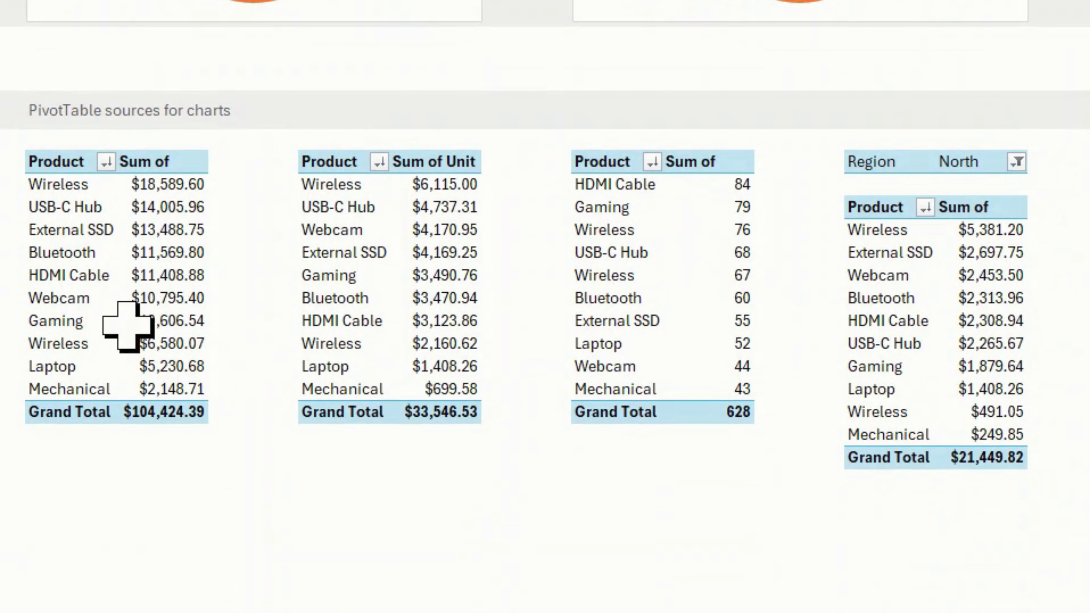
{"action": "left_click", "coordinate": [169, 274]}
{"action": "left_click", "coordinate": [668, 317]}
{"action": "left_click", "coordinate": [906, 344]}
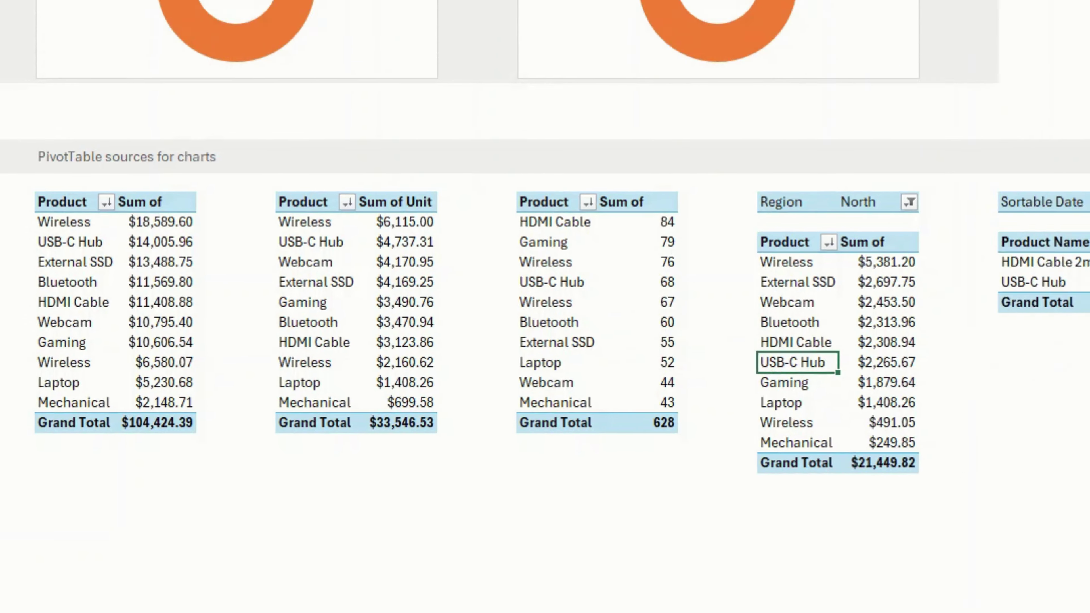
- From the Raw Data sheet, ask Copilot to "create pivot table in sheet 4" and add the suggested Total Sales by Region PivotTable to a new sheet
{"action": "left_click", "coordinate": [86, 578]}
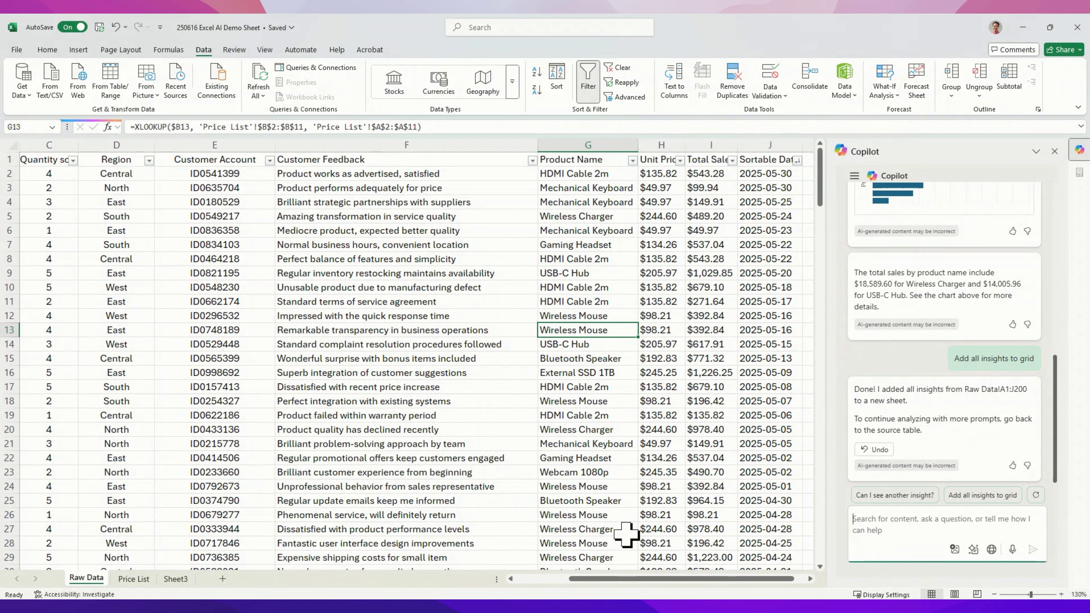
{"action": "type", "text": "cr"}
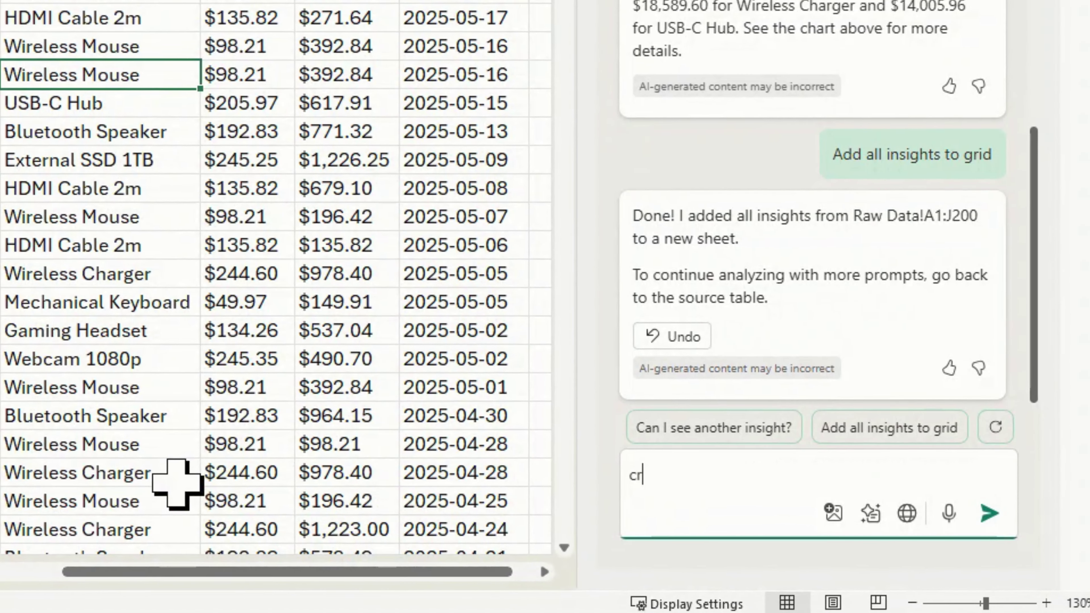
{"action": "type", "text": "eate pivot t"}
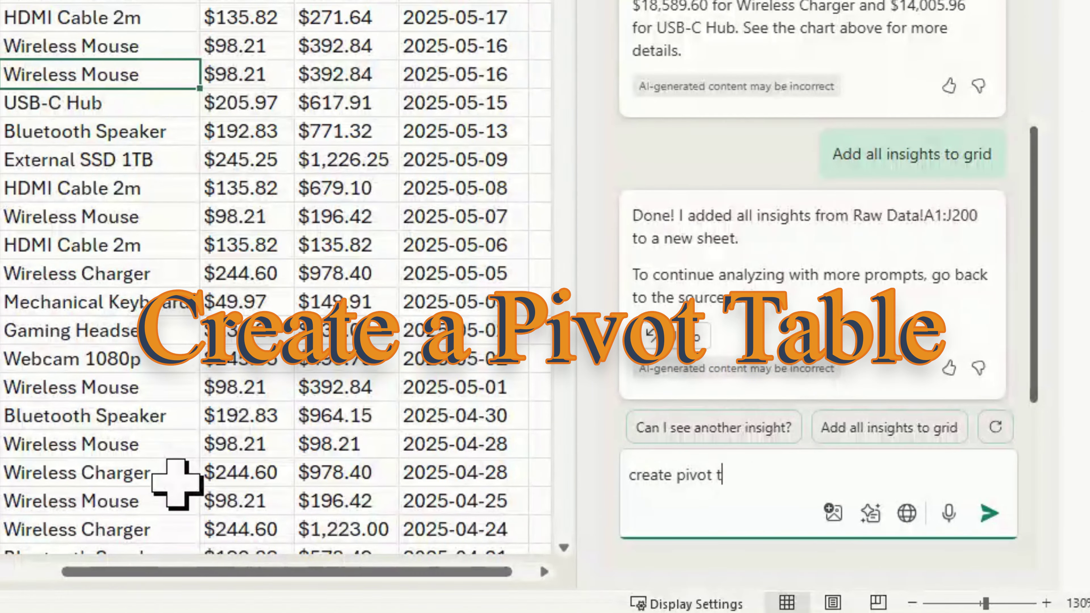
{"action": "type", "text": "able in sheet 4"}
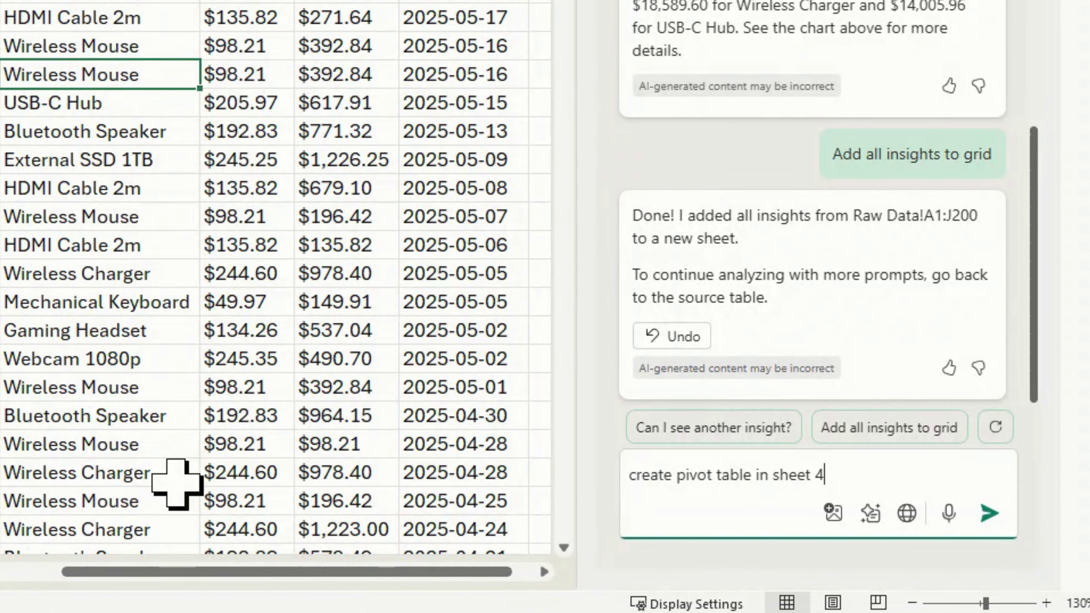
{"action": "key", "text": "Return"}
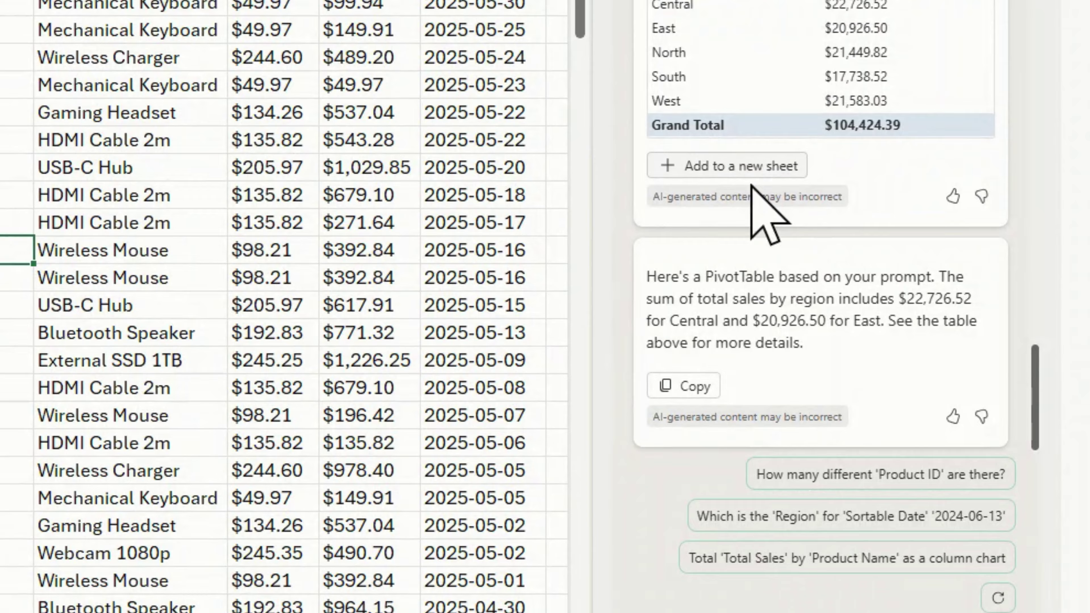
{"action": "scroll", "coordinate": [894, 268], "scroll_direction": "up", "scroll_amount": 3}
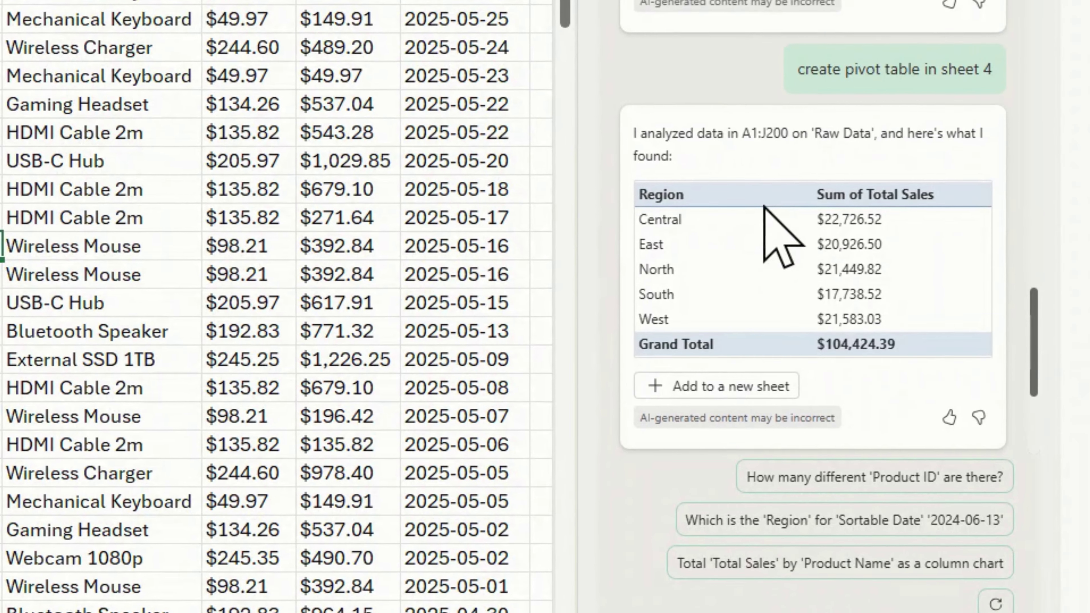
{"action": "left_click", "coordinate": [744, 389]}
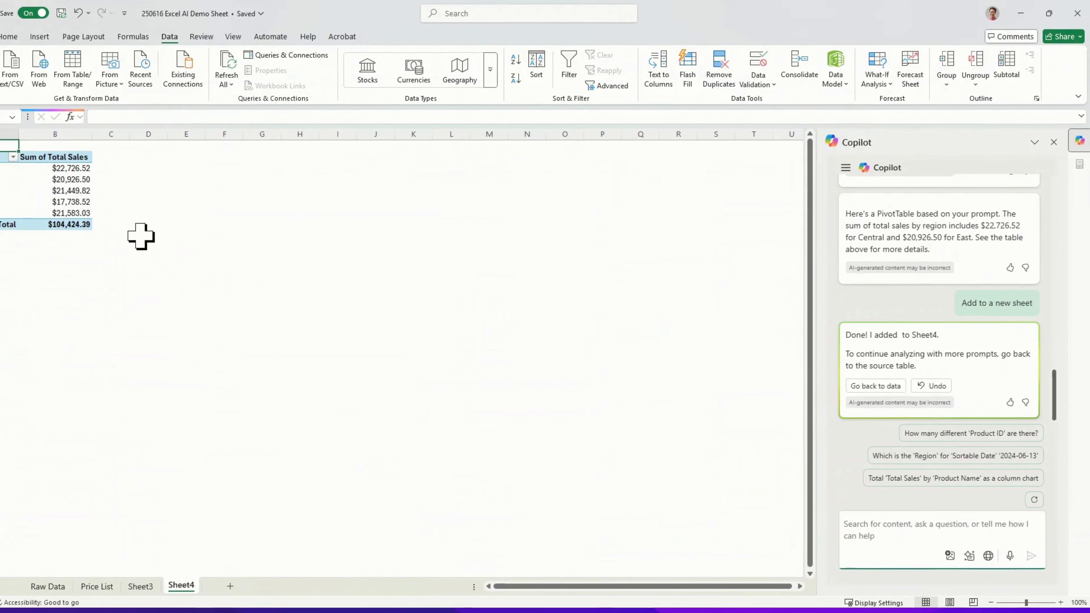
{"action": "scroll", "coordinate": [112, 206], "scroll_direction": "up", "scroll_amount": 6, "text": "ctrl"}
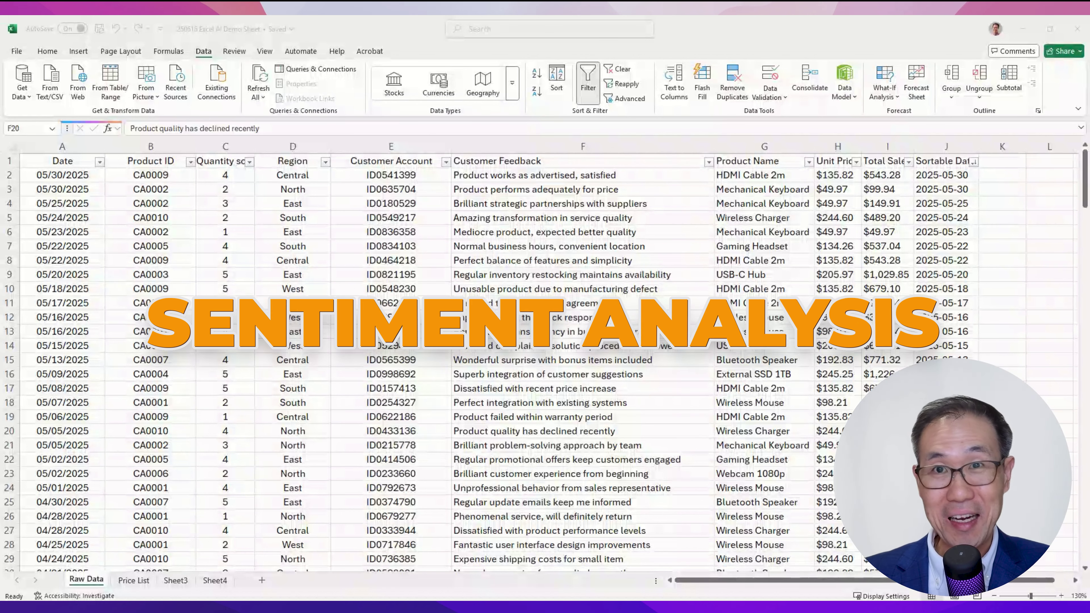
- Examine the Customer Feedback comments down the Raw Data sheet for positive, neutral and negative wording
{"action": "left_click", "coordinate": [494, 260]}
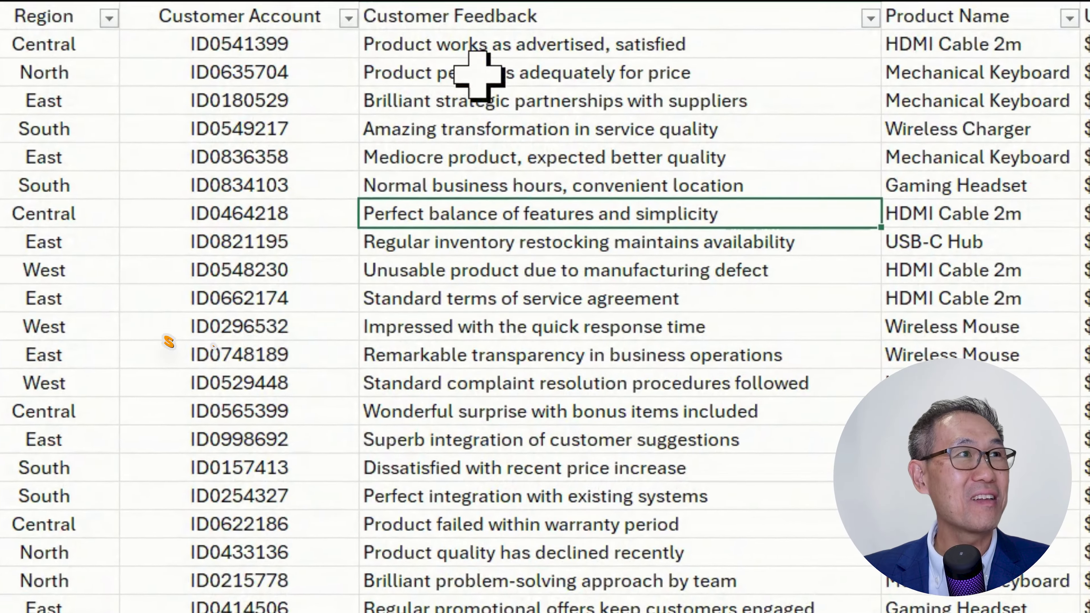
{"action": "left_click", "coordinate": [485, 47]}
{"action": "left_click", "coordinate": [554, 348]}
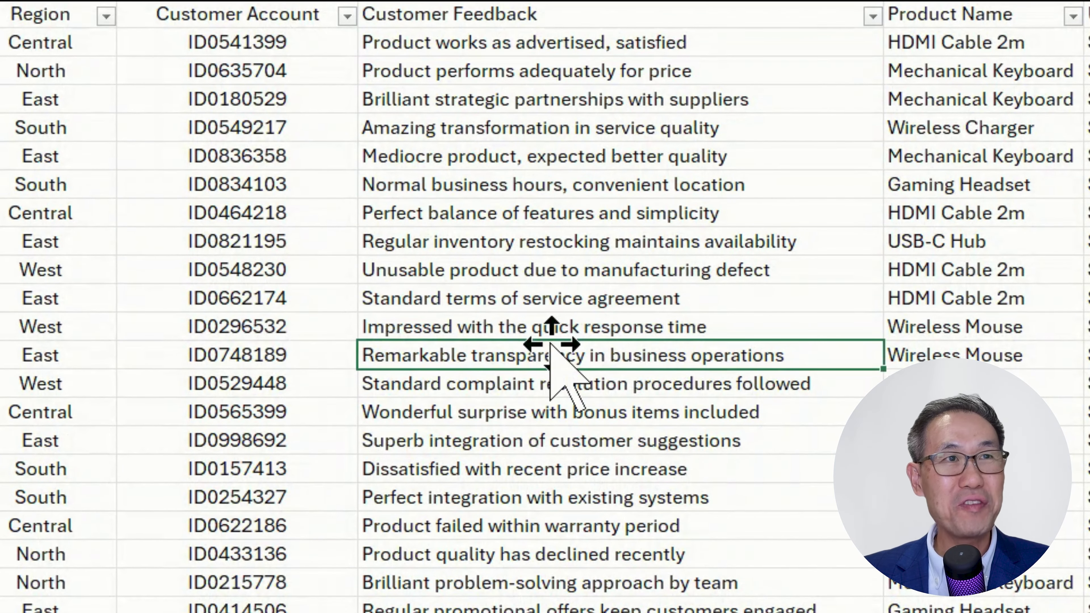
{"action": "left_click", "coordinate": [571, 519]}
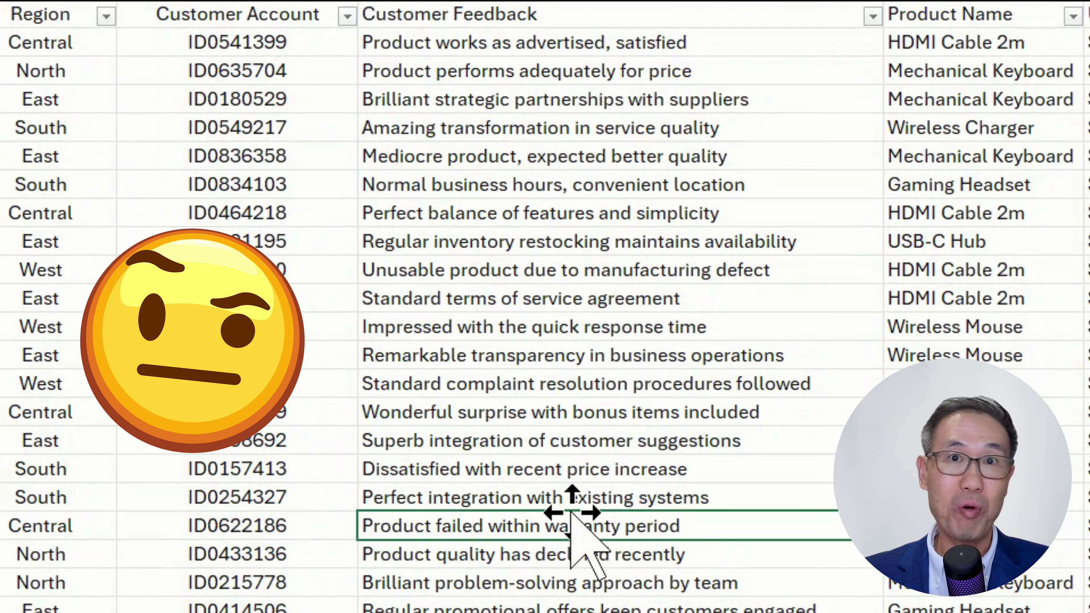
{"action": "scroll", "coordinate": [623, 507], "scroll_direction": "down", "scroll_amount": 3}
{"action": "scroll", "coordinate": [669, 507], "scroll_direction": "down", "scroll_amount": 2}
{"action": "left_click", "coordinate": [656, 470]}
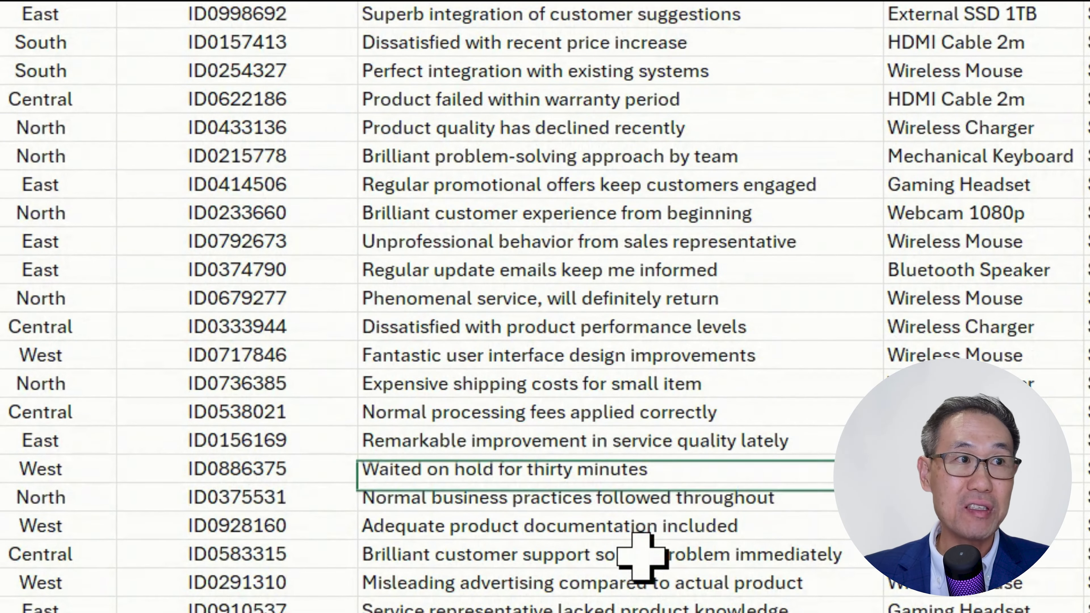
{"action": "scroll", "coordinate": [640, 560], "scroll_direction": "down", "scroll_amount": 6}
{"action": "left_click", "coordinate": [670, 327]}
{"action": "left_click", "coordinate": [705, 603]}
{"action": "scroll", "coordinate": [704, 602], "scroll_direction": "down", "scroll_amount": 2}
{"action": "scroll", "coordinate": [704, 601], "scroll_direction": "up", "scroll_amount": 15}
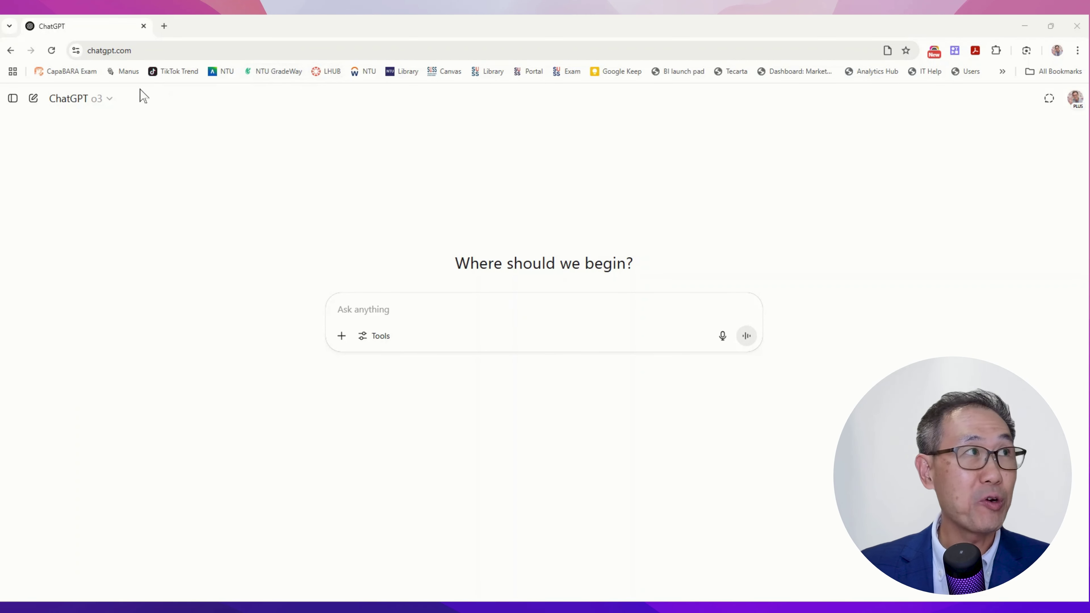
- In ChatGPT, attach 250616 Excel AI Demo Sheet.xlsx and request Python sentiment analysis of customer feedback, with a positive/negative/neutral column and a plain-language explanation column
{"action": "left_click", "coordinate": [84, 99]}
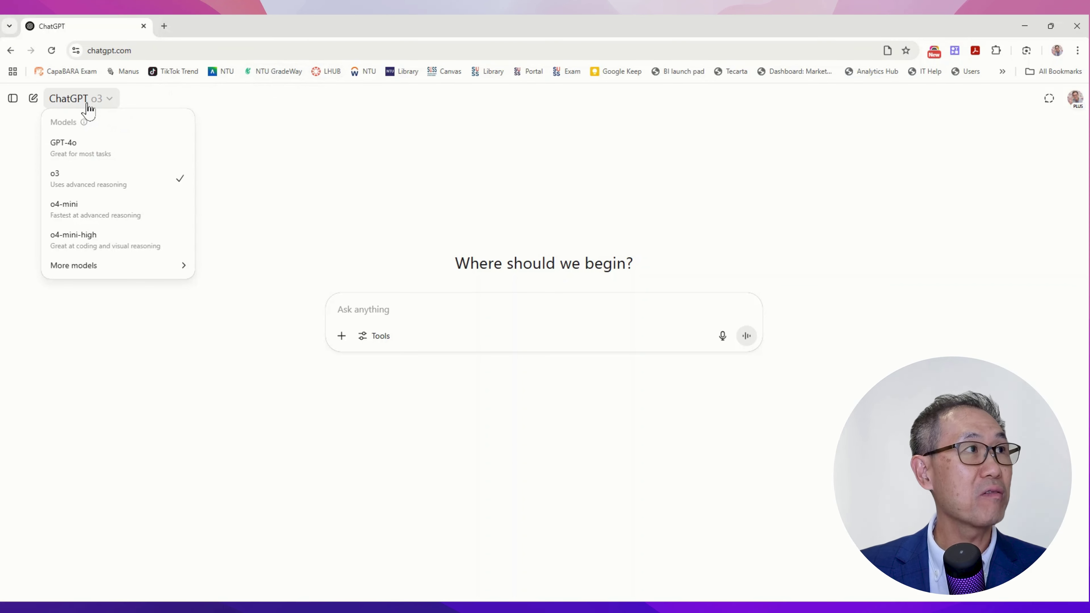
{"action": "left_click", "coordinate": [266, 192]}
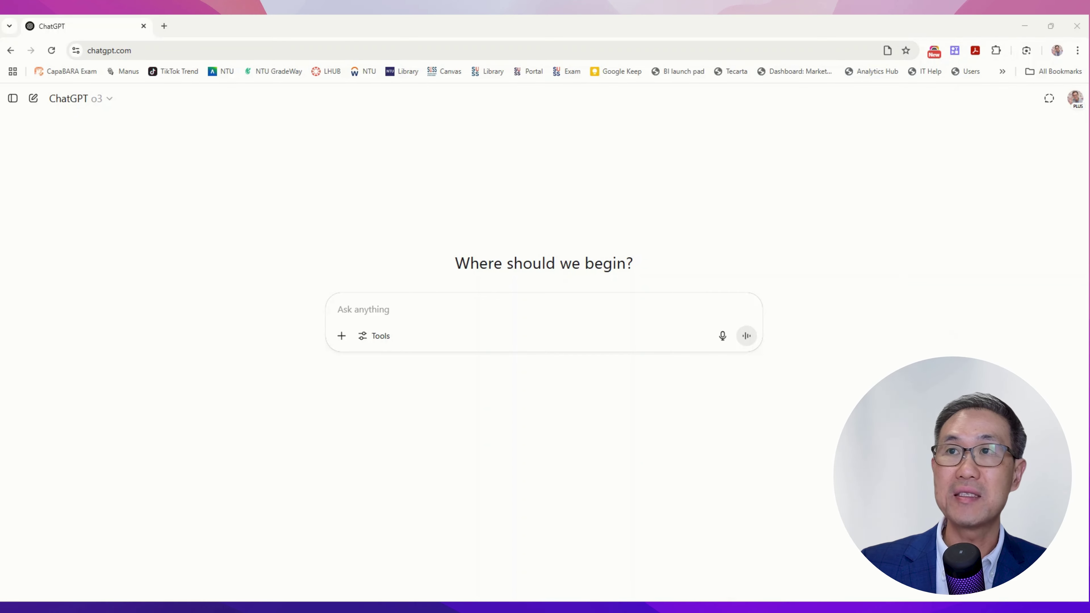
{"action": "left_click_drag", "start_coordinate": [1048, 360], "coordinate": [549, 317]}
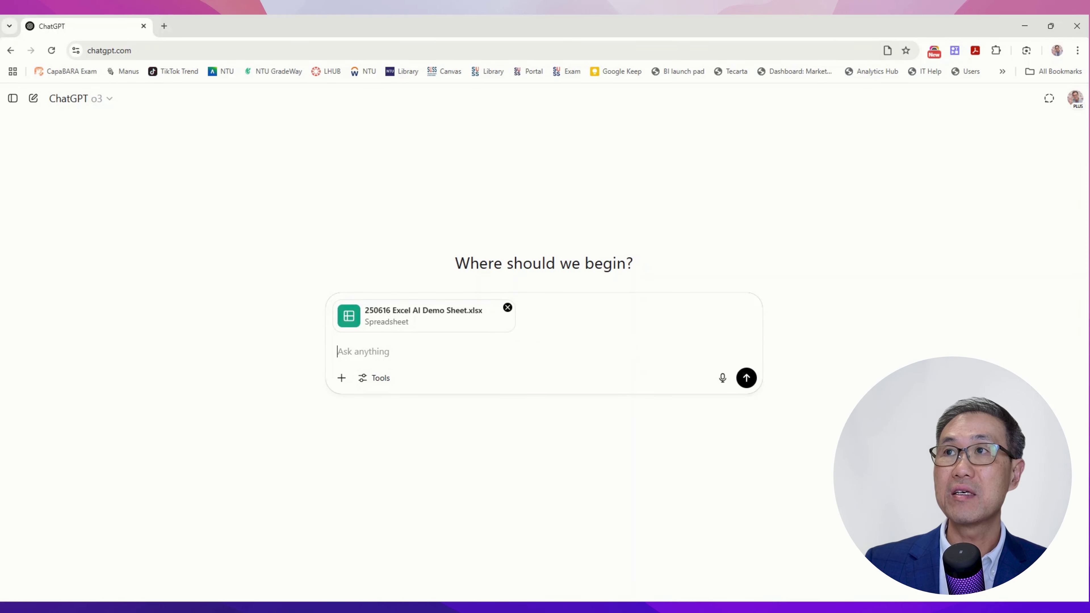
{"action": "type", "text": "Based on customer feedback, write a python code to do sentiment analysis.  Create a col to indicate positive negative or neutral.  Create another col to explain briefly why you judged it so using natural easy to understand language."}
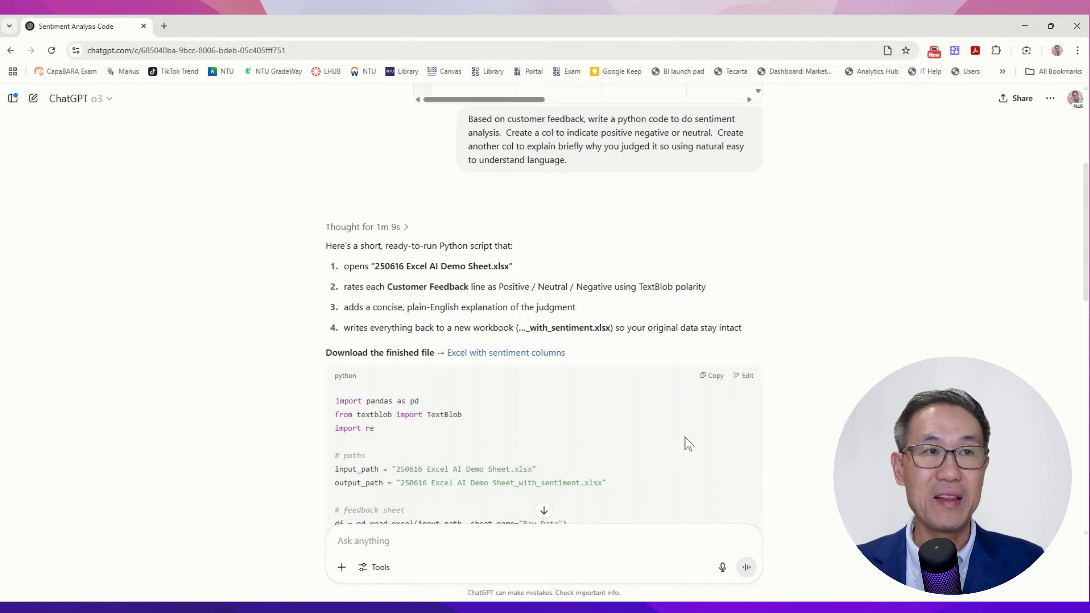
- Review the generated Python script, download the finished workbook with sentiment columns and open it in Excel
{"action": "scroll", "coordinate": [686, 443], "scroll_direction": "down", "scroll_amount": 5}
{"action": "scroll", "coordinate": [428, 279], "scroll_direction": "up", "scroll_amount": 5}
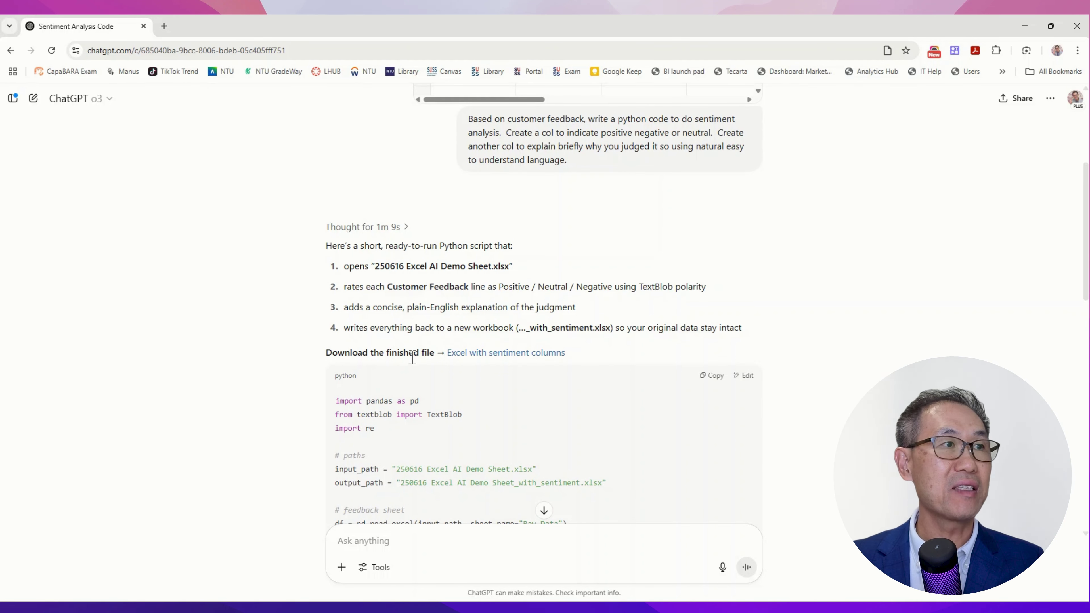
{"action": "scroll", "coordinate": [448, 288], "scroll_direction": "down", "scroll_amount": 15}
{"action": "scroll", "coordinate": [606, 394], "scroll_direction": "up", "scroll_amount": 20}
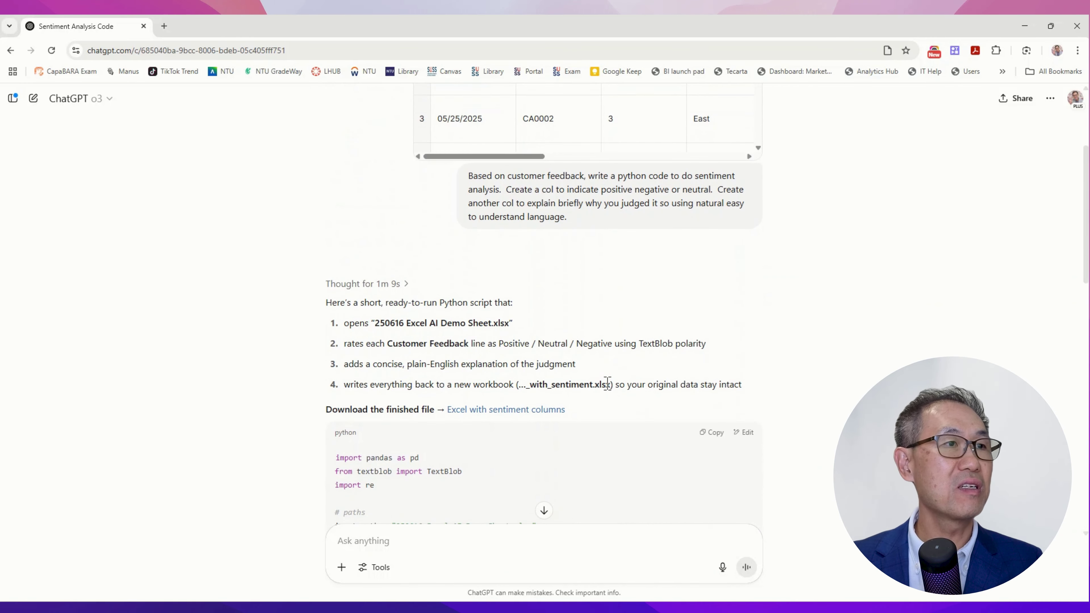
{"action": "scroll", "coordinate": [607, 383], "scroll_direction": "down", "scroll_amount": 1}
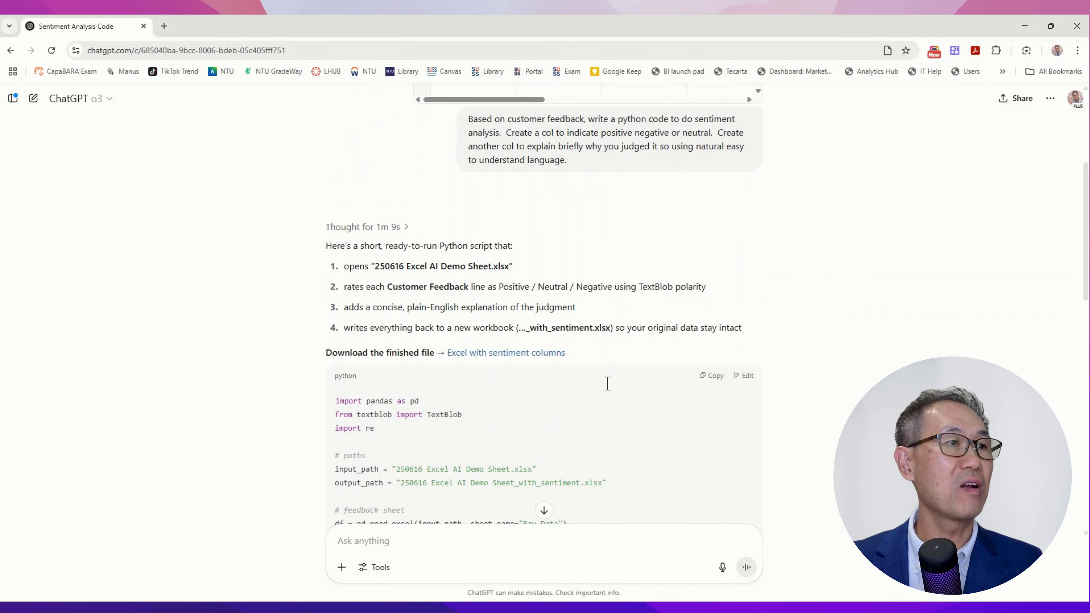
{"action": "left_click", "coordinate": [470, 357]}
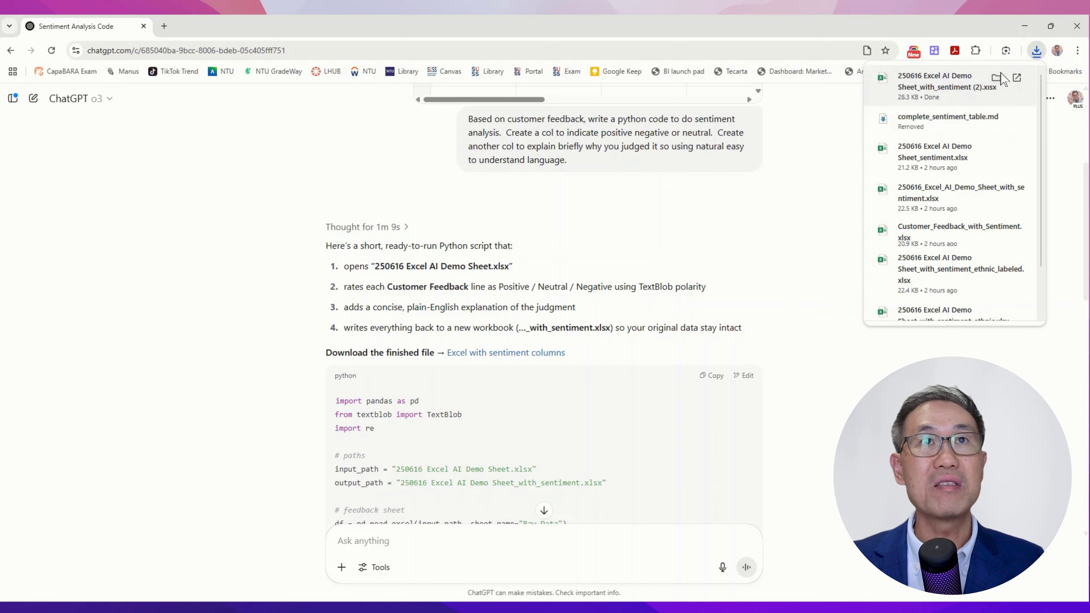
{"action": "left_click", "coordinate": [995, 88]}
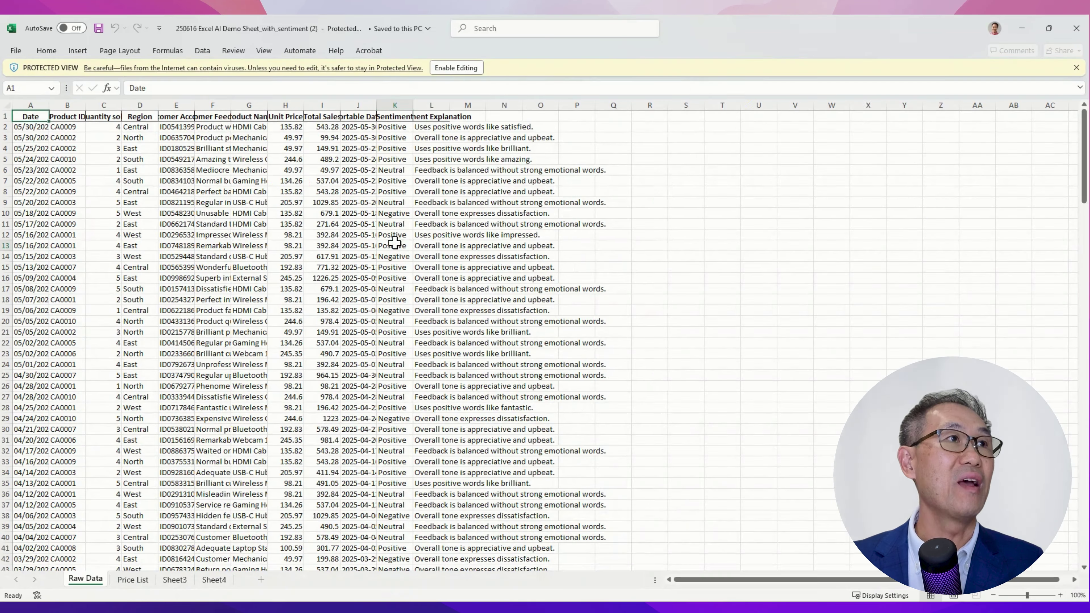
- Widen the Sentiment and Sentiment Explanation columns to fit their contents and check a few of the explanations
{"action": "left_click", "coordinate": [395, 243]}
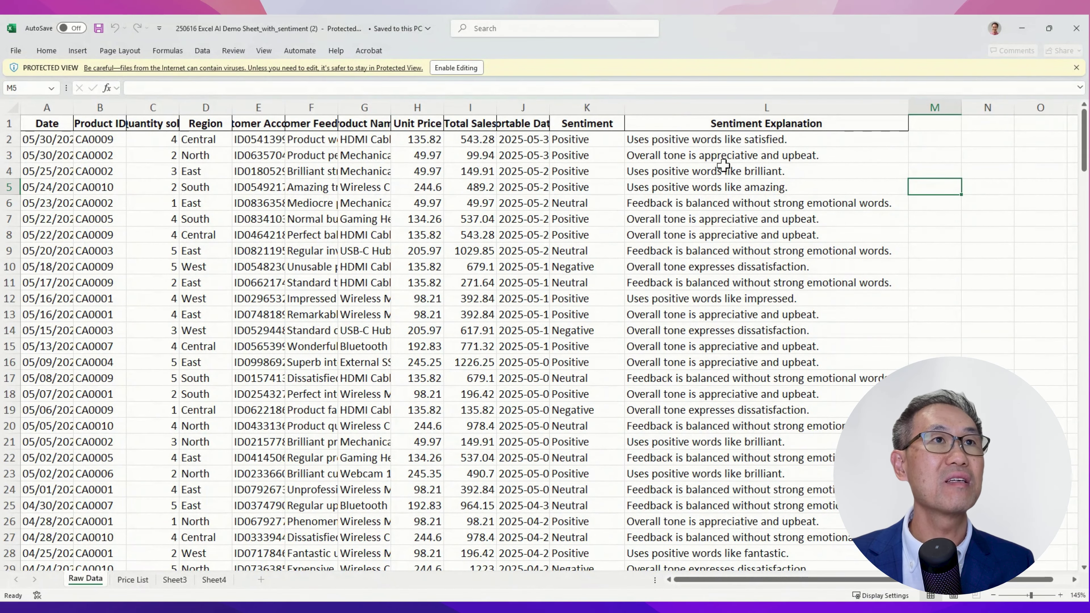
{"action": "left_click", "coordinate": [767, 173]}
{"action": "left_click", "coordinate": [757, 283]}
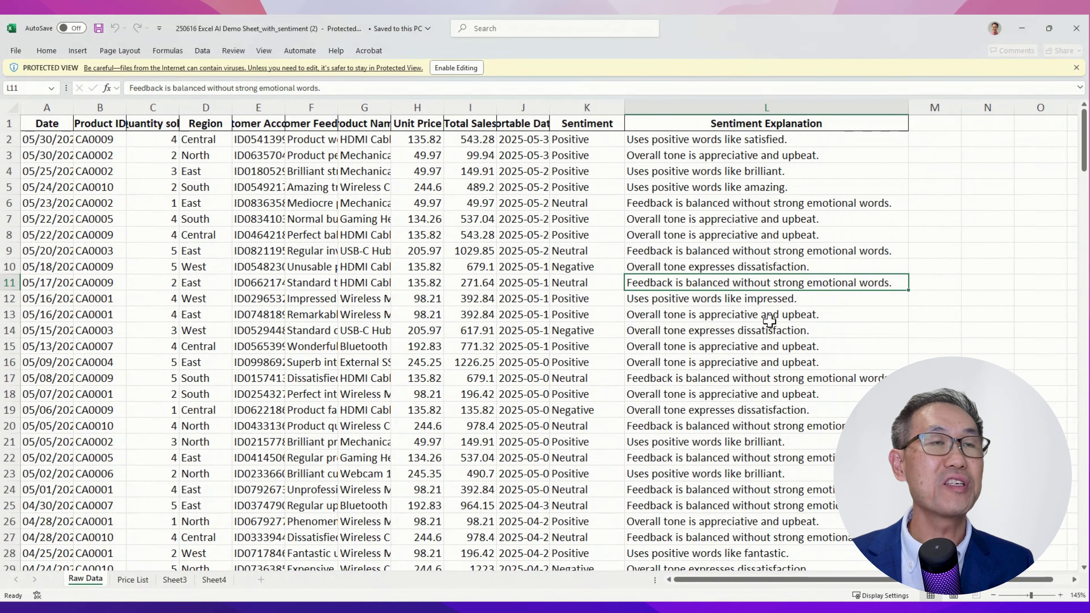
- Enable editing in the downloaded workbook and add filters to the header row
{"action": "left_click", "coordinate": [10, 124]}
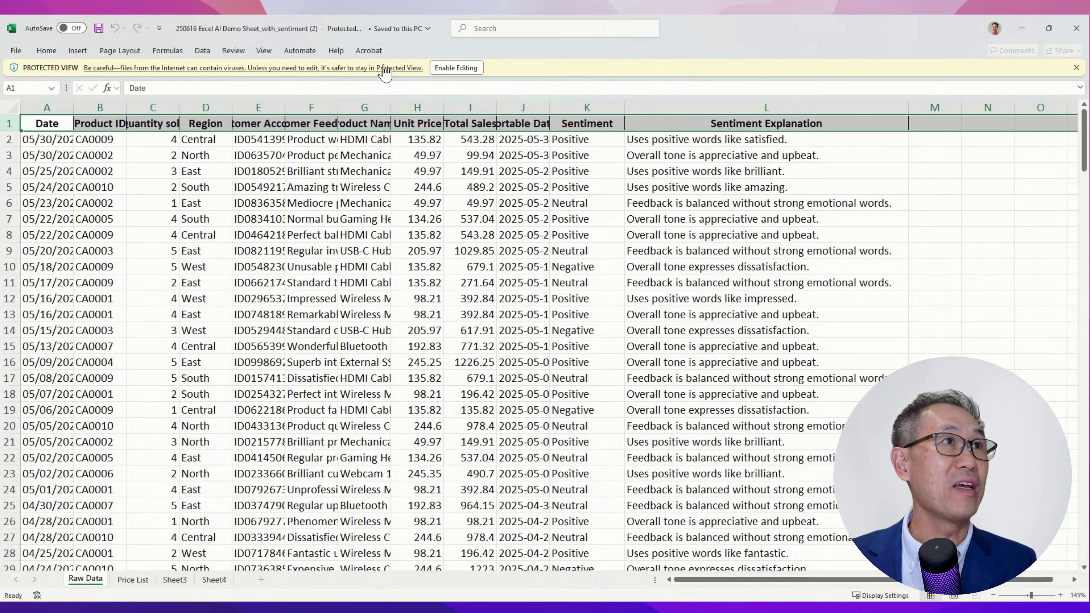
{"action": "left_click", "coordinate": [456, 67]}
{"action": "left_click", "coordinate": [203, 51]}
{"action": "left_click", "coordinate": [587, 81]}
- Filter the Sentiment column to show only Positive and widen the Customer Feedback column to fit its comments
{"action": "left_click", "coordinate": [615, 164]}
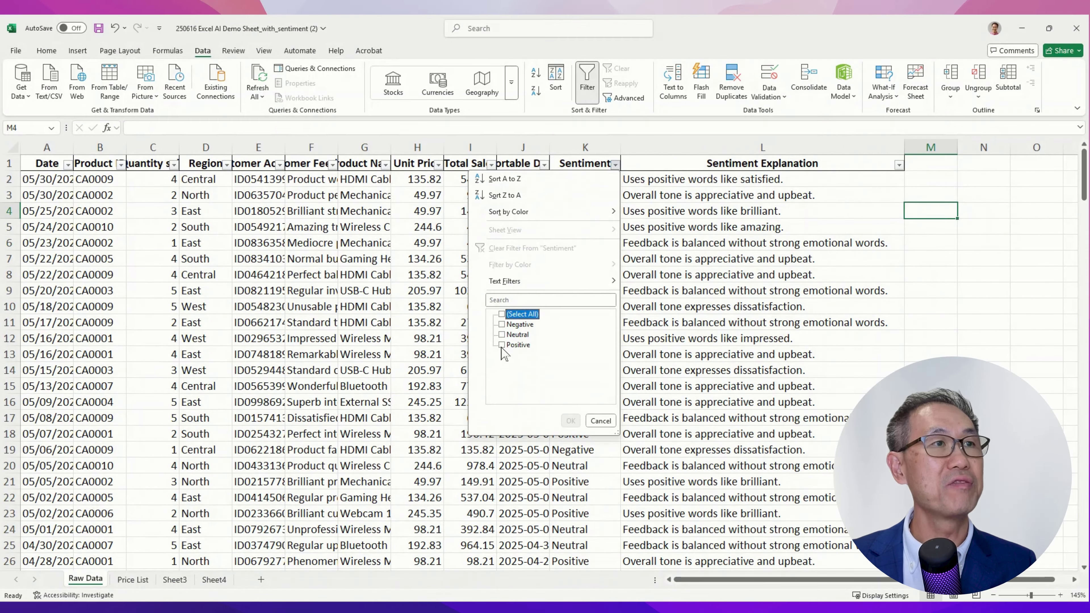
{"action": "left_click", "coordinate": [502, 345]}
{"action": "left_click", "coordinate": [571, 421]}
{"action": "left_click", "coordinate": [470, 211]}
{"action": "left_click_drag", "start_coordinate": [338, 147], "coordinate": [541, 148]}
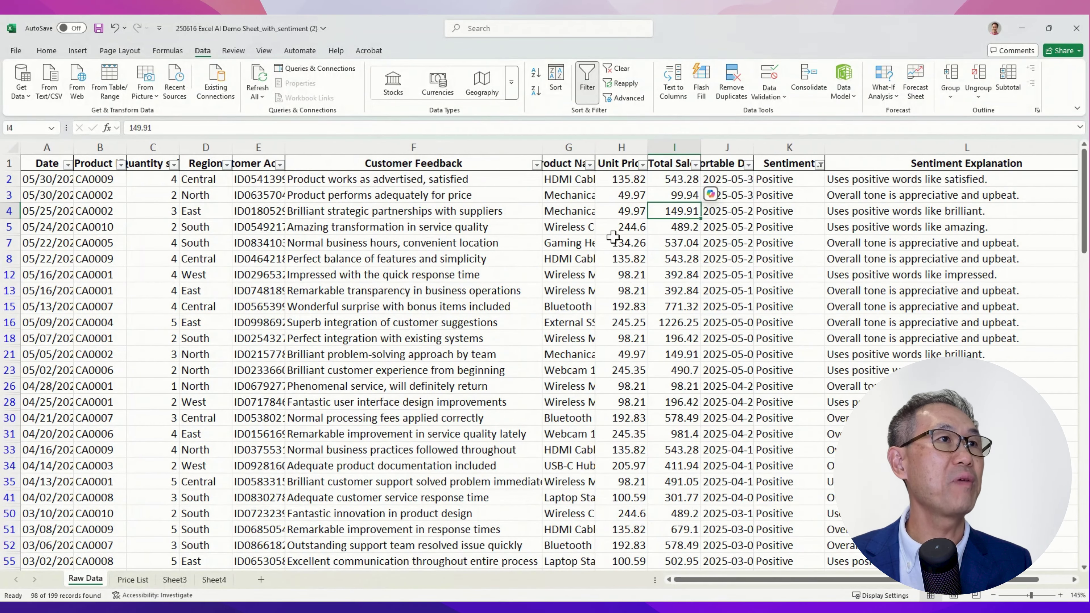
- Read down the Customer Feedback comments labelled Positive to check whether each classification is accurate
{"action": "left_click", "coordinate": [528, 370]}
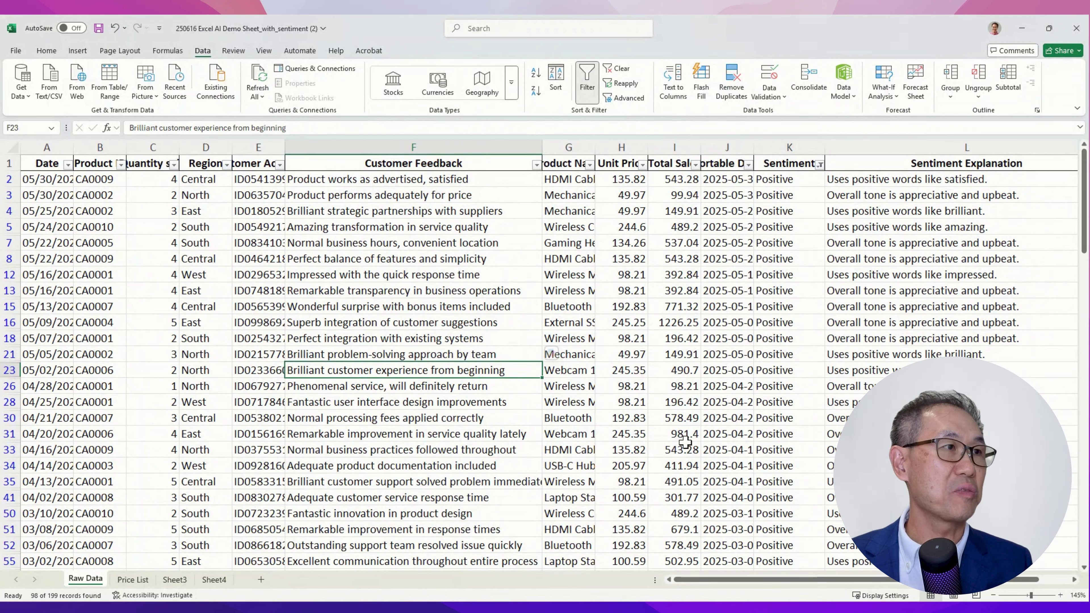
{"action": "key", "text": "Down"}
{"action": "key", "text": "Down"}
{"action": "key", "text": "Down"}
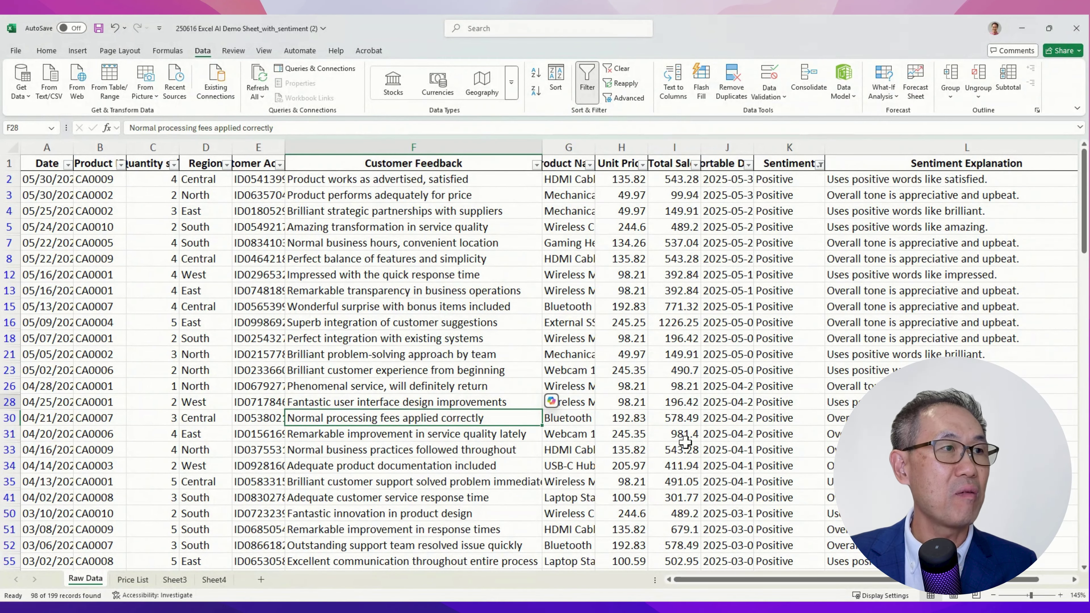
{"action": "key", "text": "Down"}
{"action": "key", "text": "Down"}
{"action": "key", "text": "Down"}
{"action": "key", "text": "Down"}
{"action": "key", "text": "Down"}
{"action": "key", "text": "Down"}
{"action": "key", "text": "Down"}
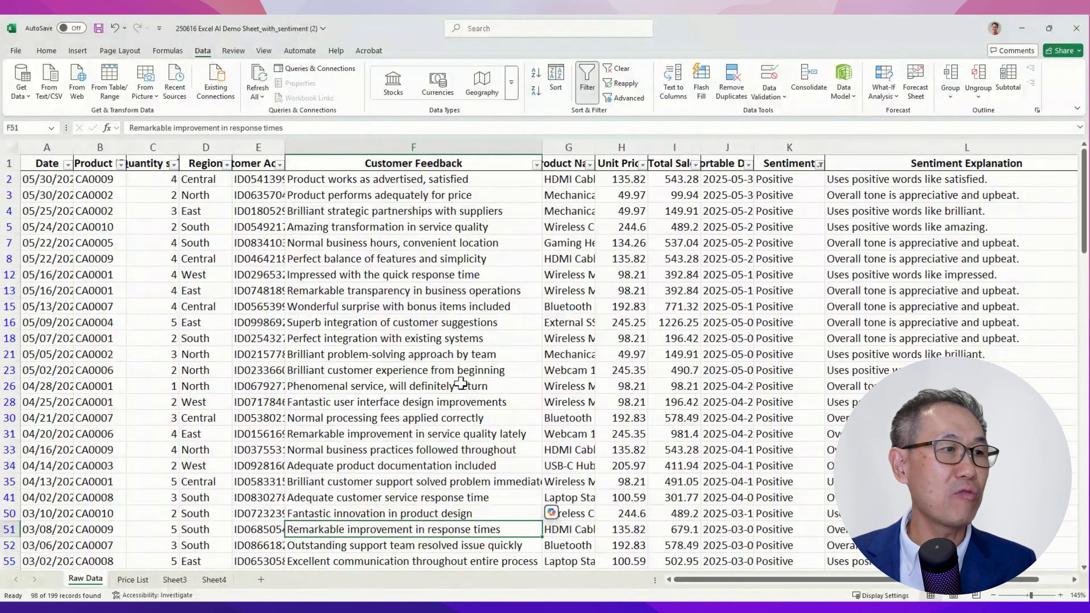
{"action": "scroll", "coordinate": [449, 430], "scroll_direction": "down", "scroll_amount": 5}
{"action": "scroll", "coordinate": [449, 432], "scroll_direction": "down", "scroll_amount": 8}
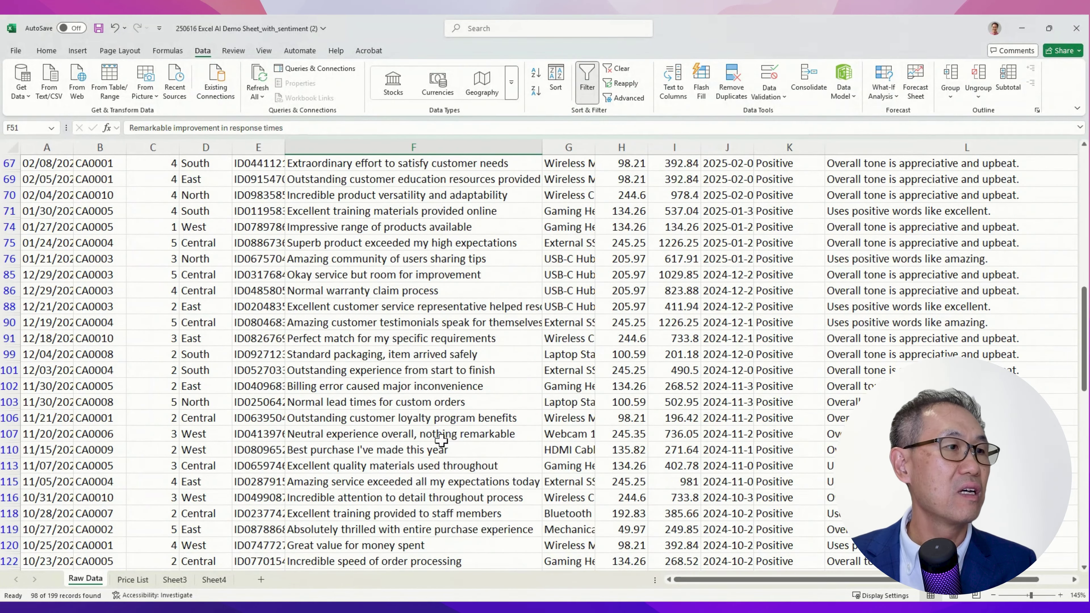
- Filter the Sentiment column to show only Neutral and check the first few sentiment explanations
{"action": "scroll", "coordinate": [449, 432], "scroll_direction": "up", "scroll_amount": 13}
{"action": "left_click", "coordinate": [819, 164]}
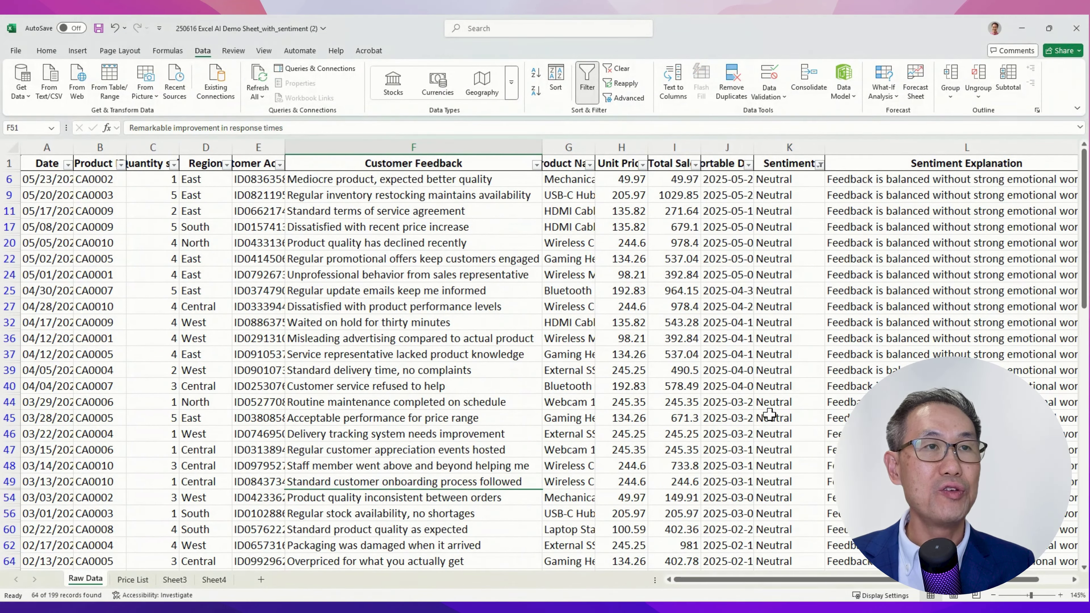
{"action": "left_click", "coordinate": [837, 211]}
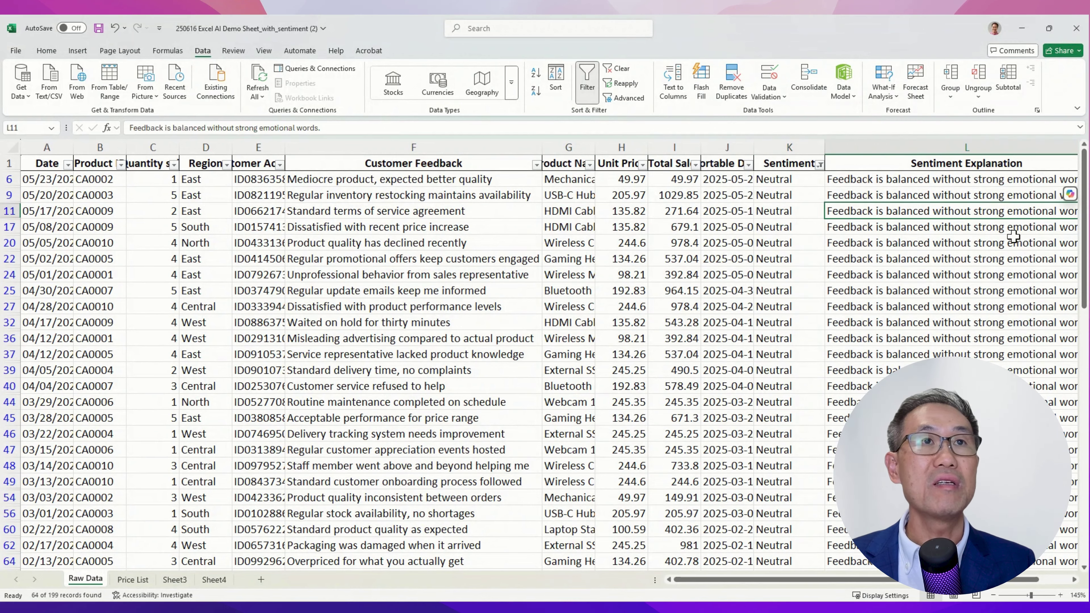
{"action": "key", "text": "Up"}
{"action": "key", "text": "Up"}
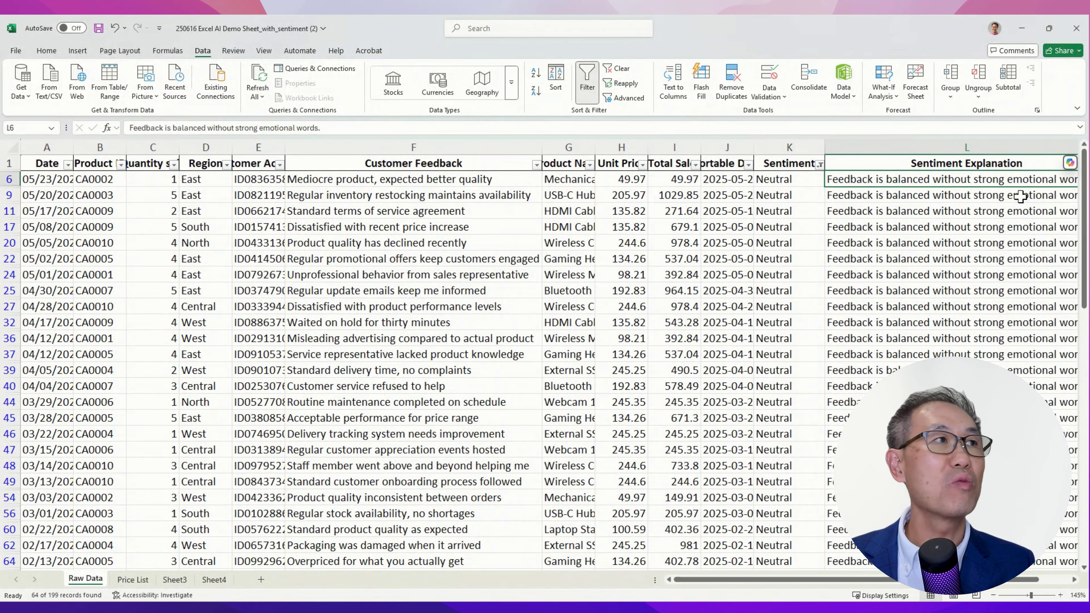
- Read down the Customer Feedback comments labelled Neutral to check whether each classification fits the wording
{"action": "left_click", "coordinate": [327, 292]}
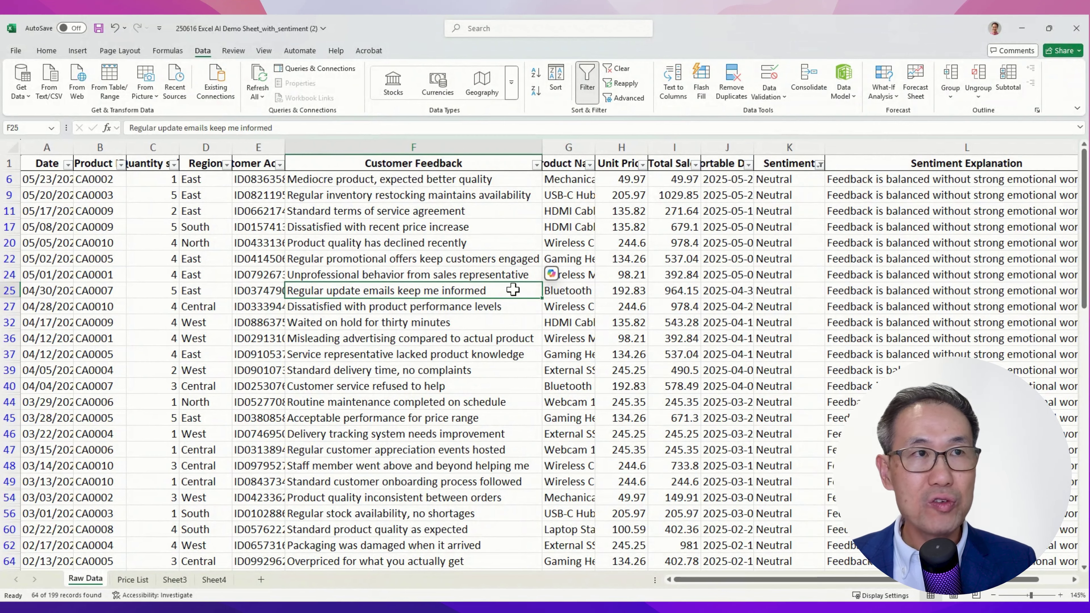
{"action": "left_click", "coordinate": [520, 277]}
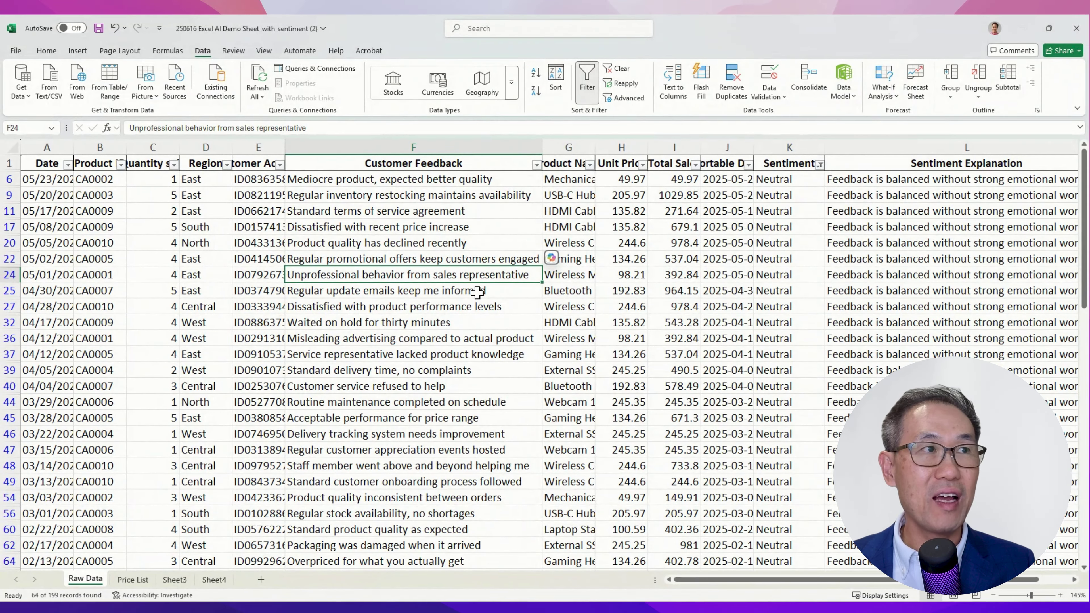
{"action": "left_click", "coordinate": [502, 355]}
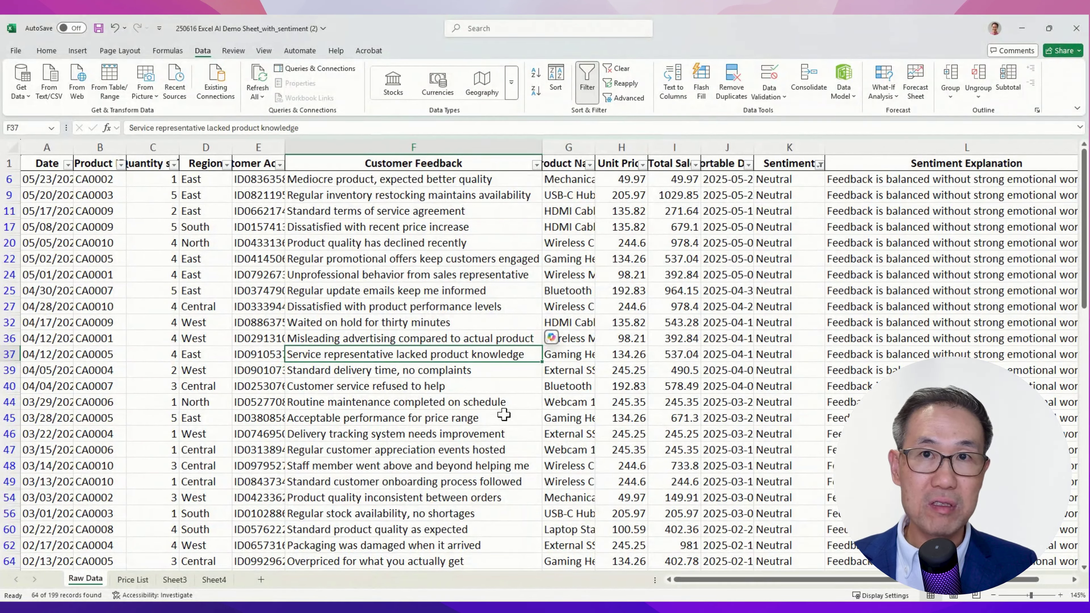
{"action": "left_click", "coordinate": [504, 414]}
{"action": "scroll", "coordinate": [451, 448], "scroll_direction": "down", "scroll_amount": 1}
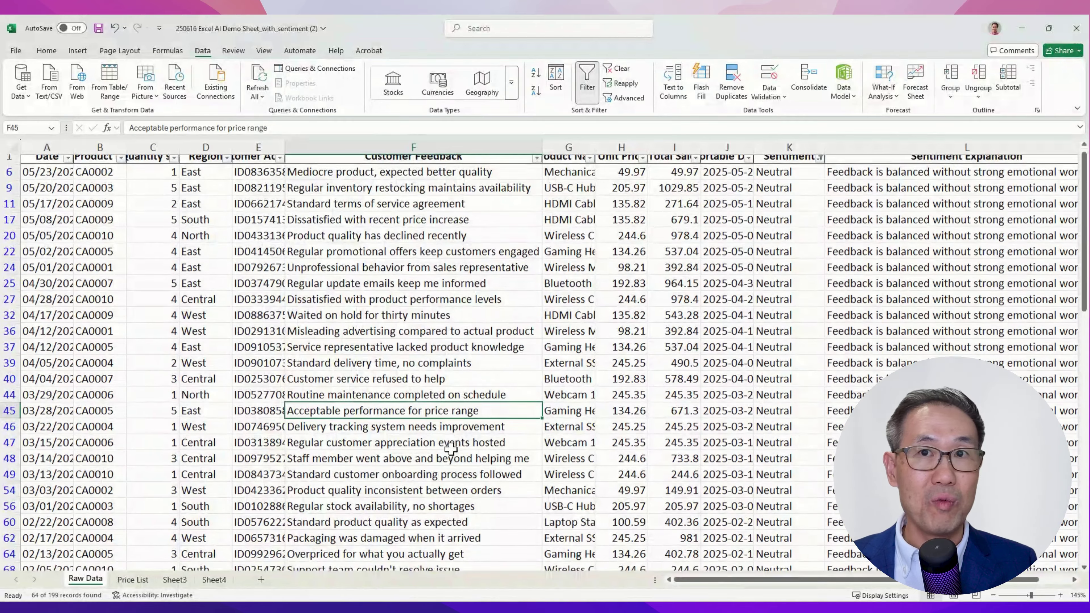
{"action": "scroll", "coordinate": [450, 448], "scroll_direction": "down", "scroll_amount": 2}
{"action": "scroll", "coordinate": [451, 449], "scroll_direction": "down", "scroll_amount": 1}
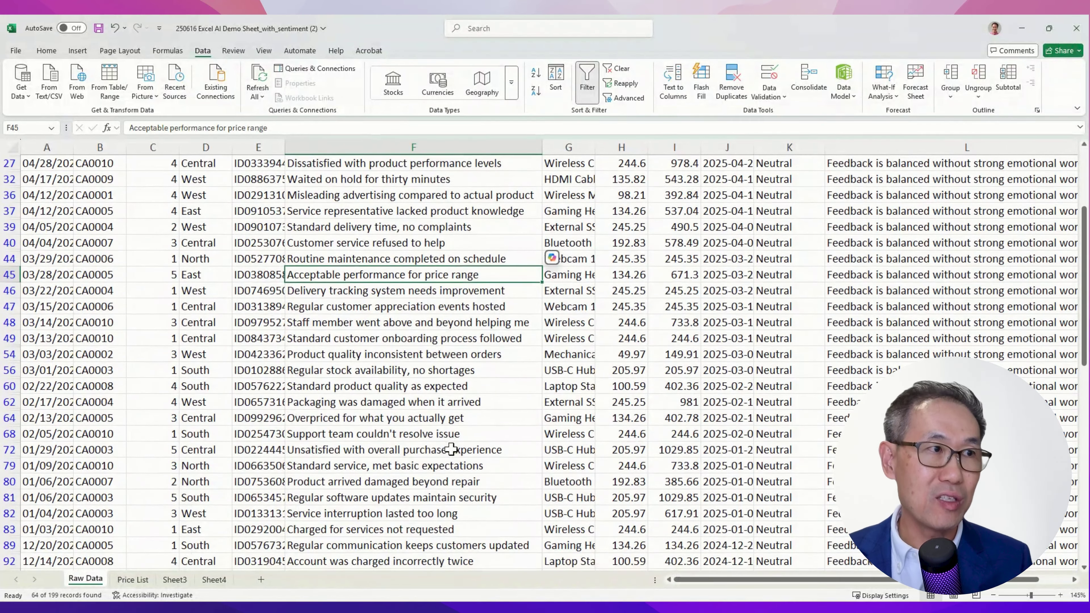
{"action": "left_click", "coordinate": [450, 449]}
{"action": "left_click", "coordinate": [525, 466]}
{"action": "scroll", "coordinate": [524, 448], "scroll_direction": "down", "scroll_amount": 2}
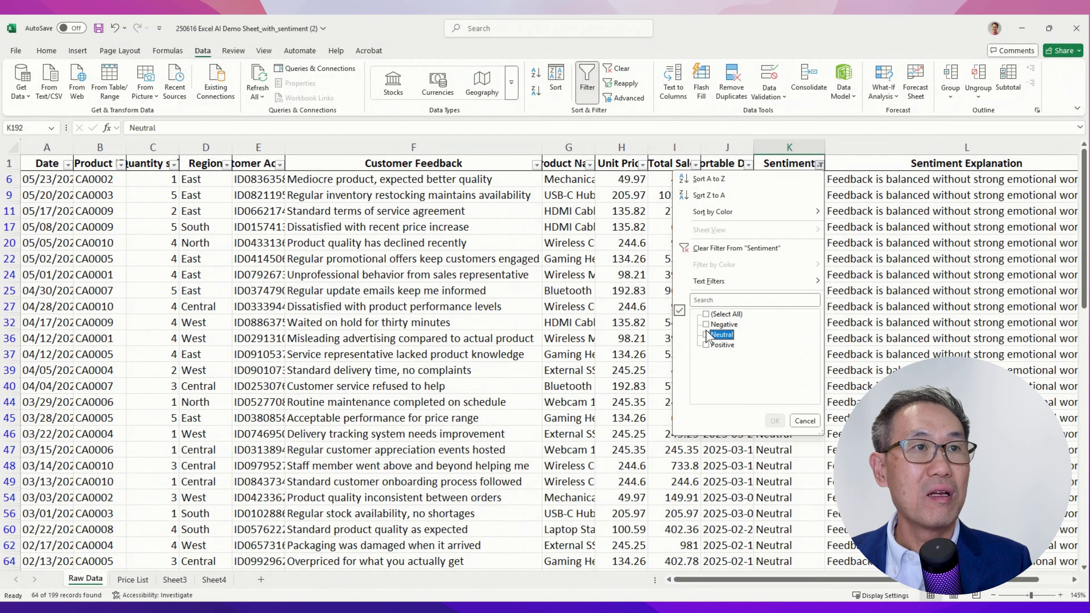
- Filter the Sentiment column to show only Negative and check the first customer comments against that label
{"action": "left_click", "coordinate": [706, 335]}
{"action": "left_click", "coordinate": [706, 324]}
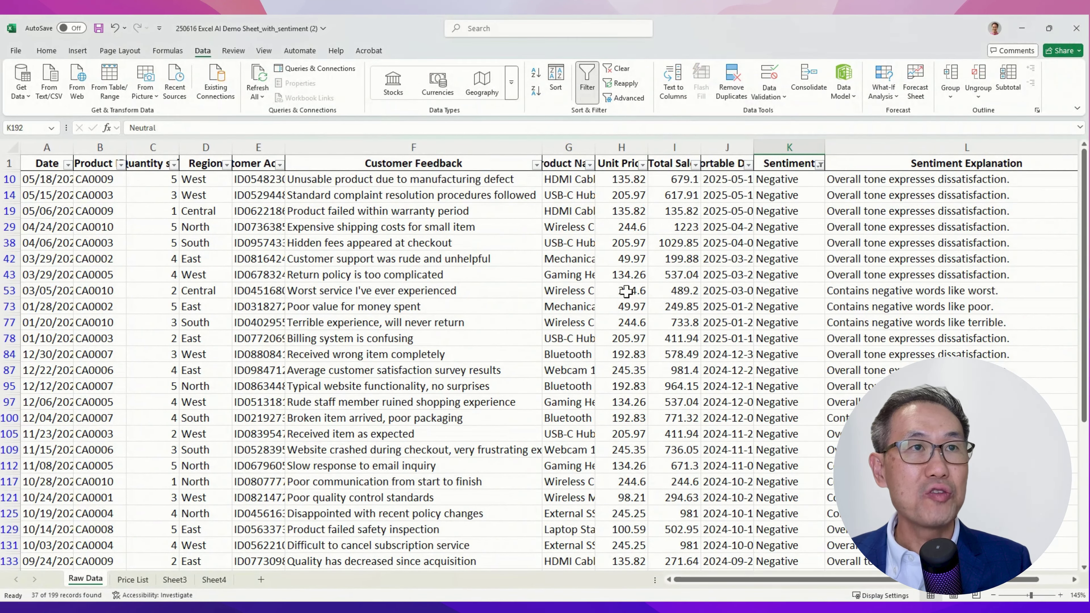
{"action": "left_click", "coordinate": [386, 195]}
{"action": "left_click", "coordinate": [387, 292]}
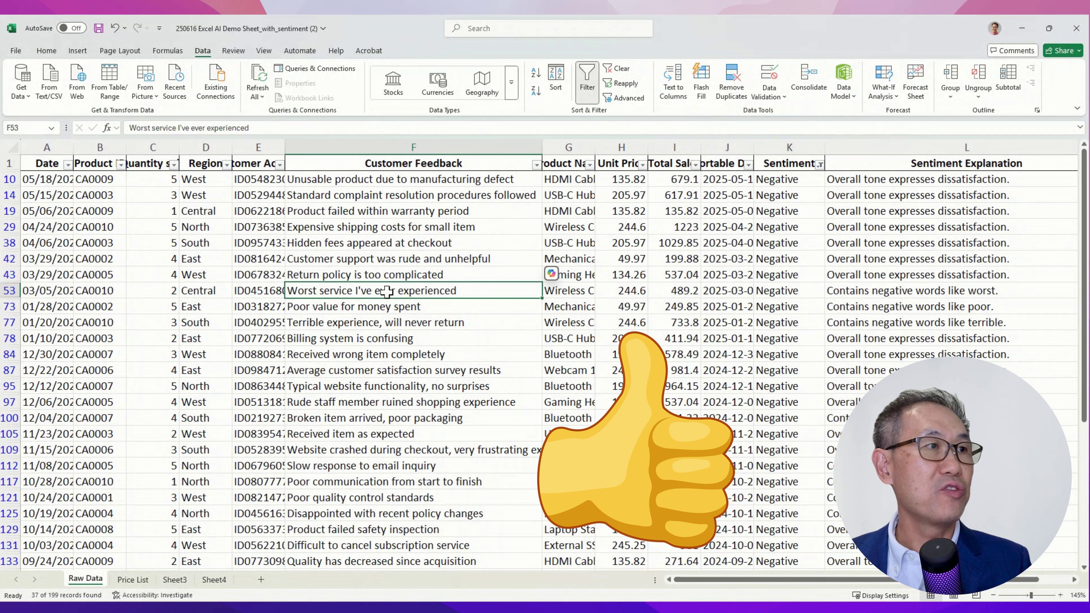
{"action": "left_click", "coordinate": [375, 339]}
{"action": "left_click", "coordinate": [382, 417]}
- Examine the remaining comments labelled Negative, along with their sentiment labels and explanations, for classification accuracy
{"action": "scroll", "coordinate": [444, 457], "scroll_direction": "down", "scroll_amount": 1}
{"action": "scroll", "coordinate": [444, 456], "scroll_direction": "down", "scroll_amount": 2}
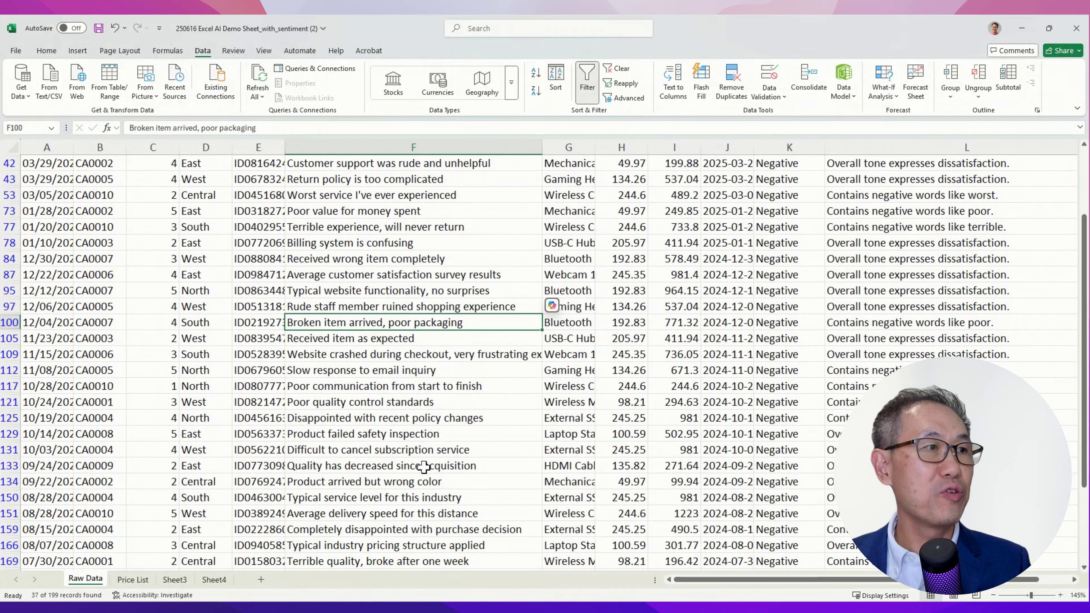
{"action": "left_click", "coordinate": [433, 469]}
{"action": "scroll", "coordinate": [433, 468], "scroll_direction": "down", "scroll_amount": 2}
{"action": "left_click", "coordinate": [386, 551]}
{"action": "scroll", "coordinate": [712, 430], "scroll_direction": "up", "scroll_amount": 4}
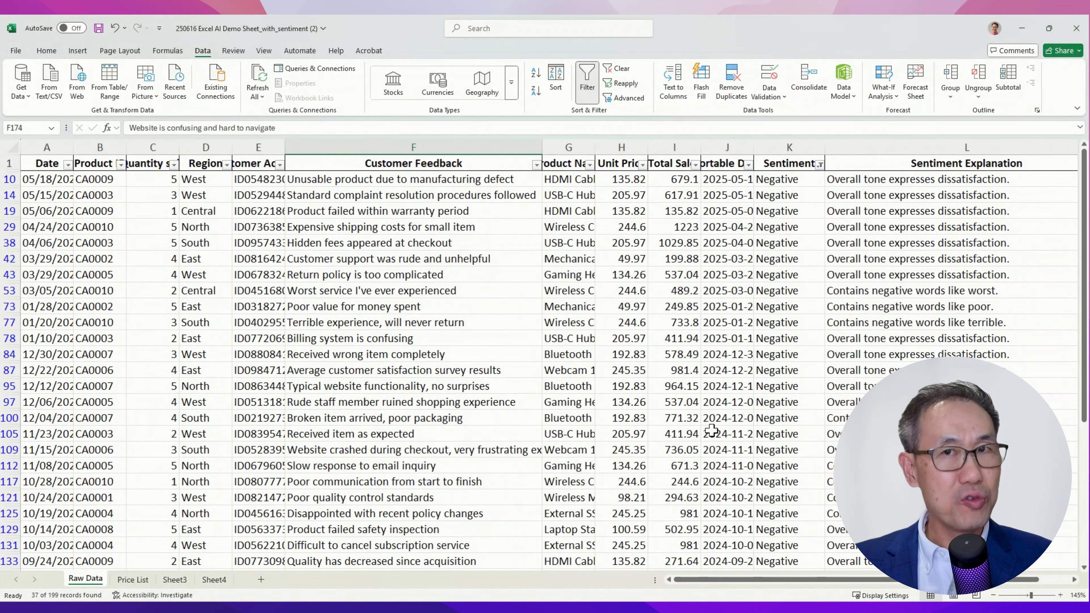
{"action": "left_click", "coordinate": [767, 417]}
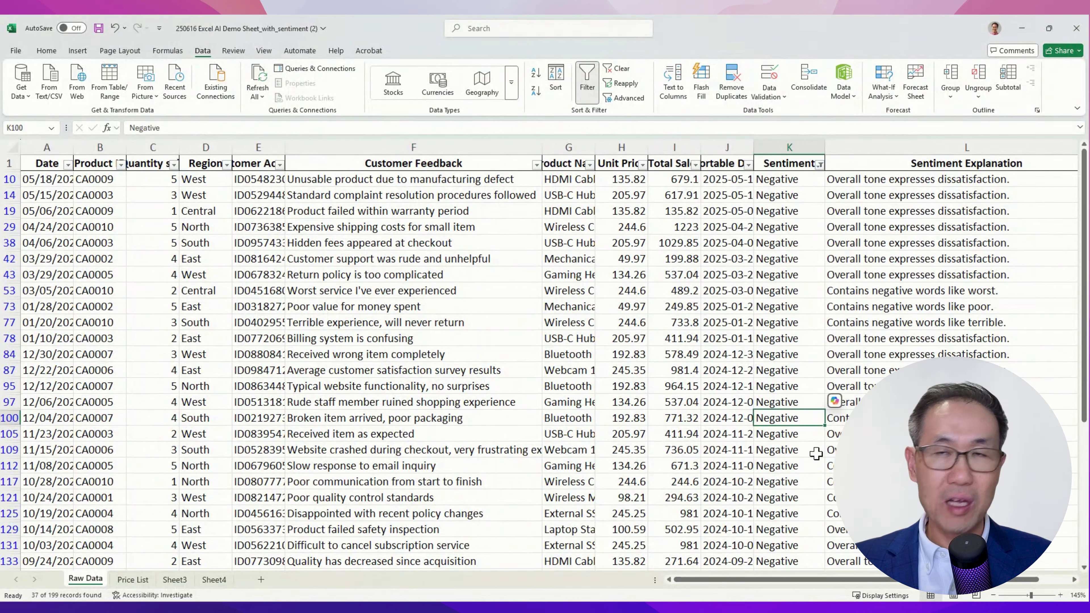
{"action": "left_click", "coordinate": [835, 354]}
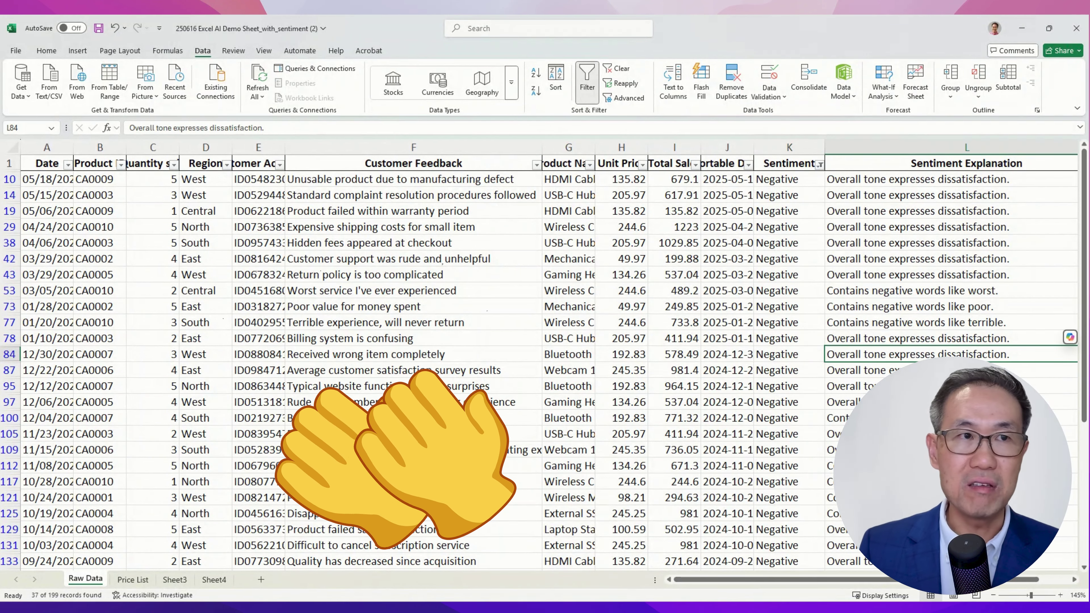